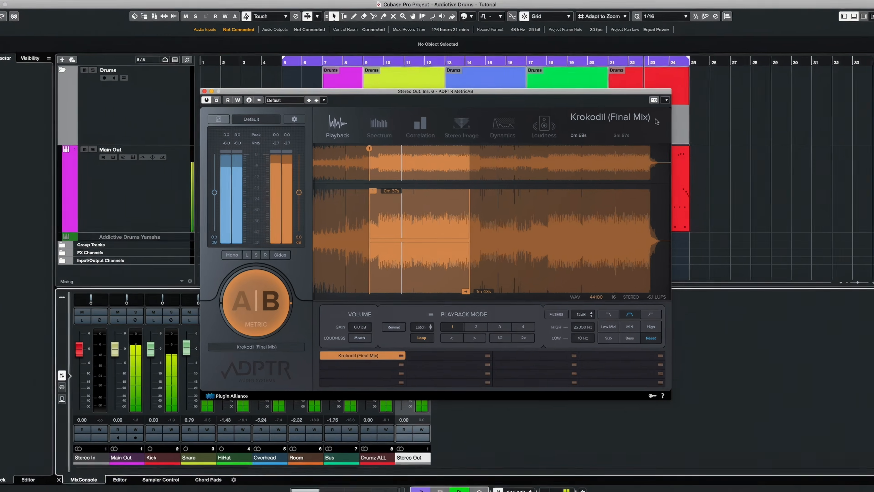
- Switch MetricAB to source A, close it, and open the Addictive Drums instrument of the Main Out track
click(256, 302)
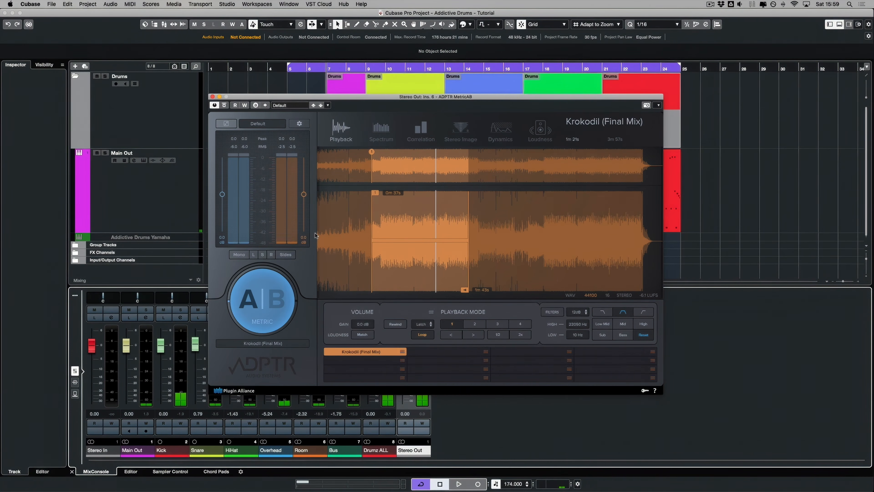
click(212, 96)
click(144, 160)
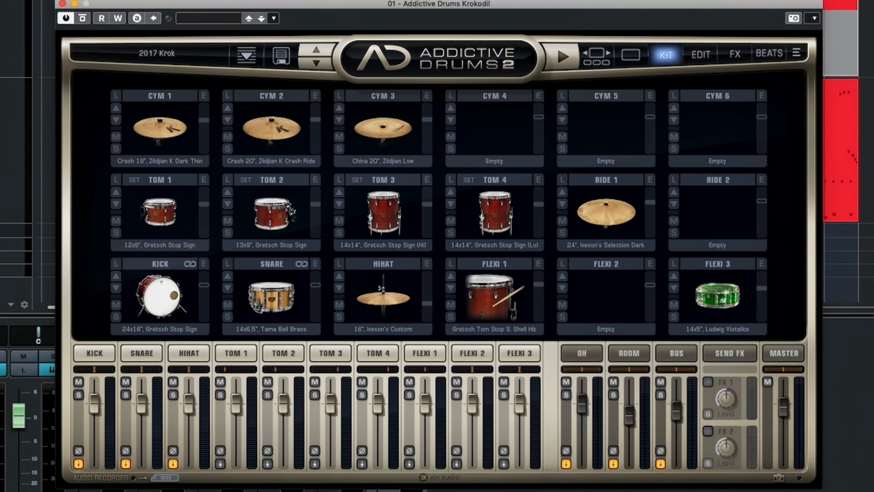
click(3, 487)
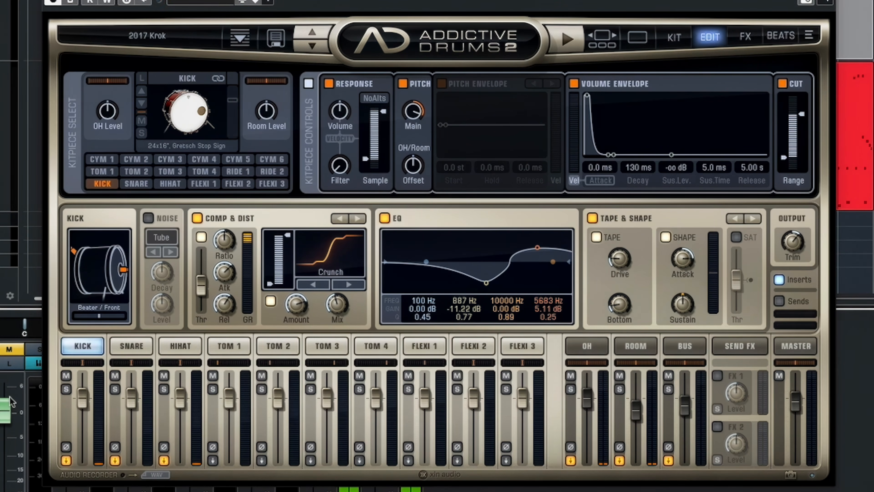
- Solo the Snare mixer channel and show the snare's edit settings in Addictive Drums
click(18, 349)
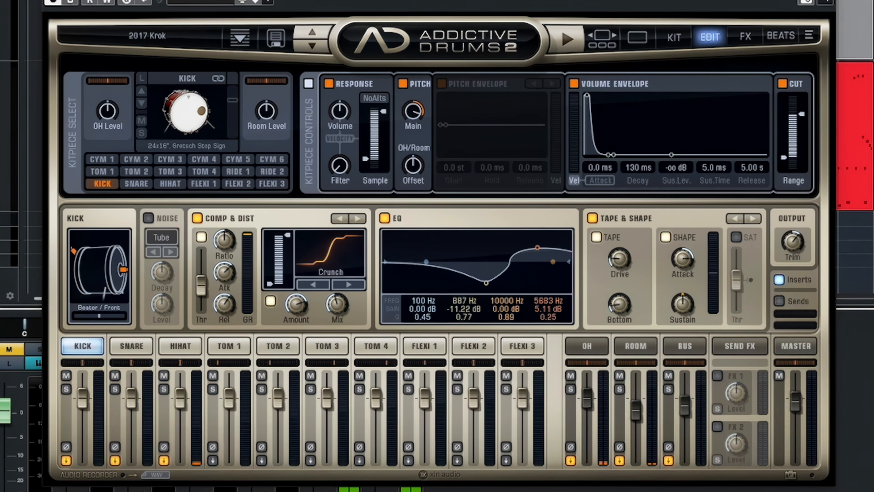
click(38, 349)
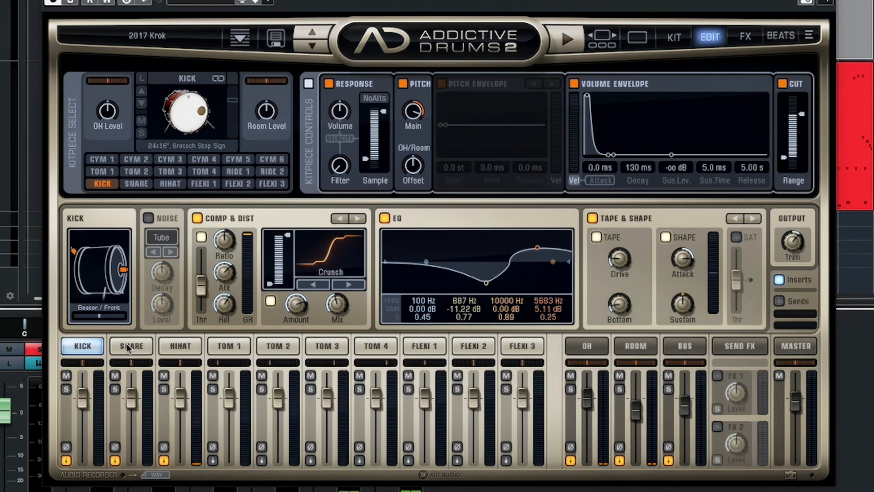
click(134, 348)
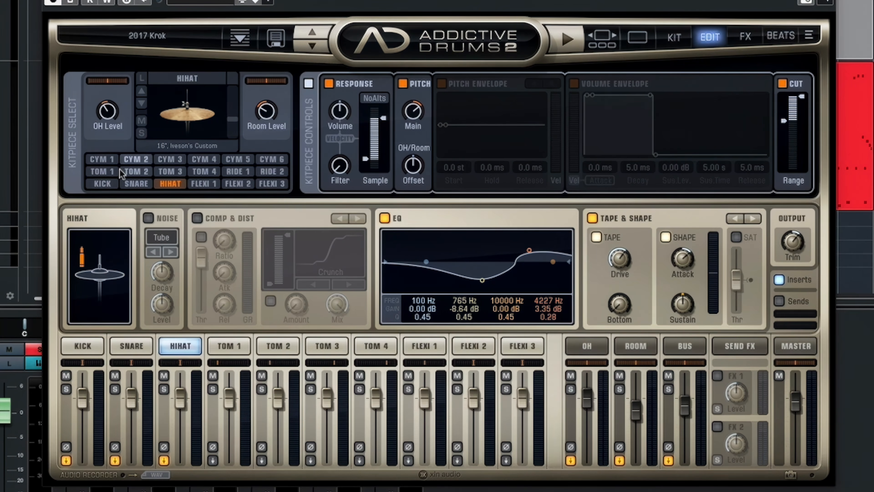
- Go through the Addictive Drums edit settings of Tom 1, Tom 2, Tom 3, Tom 4 and Flexi 3
click(228, 346)
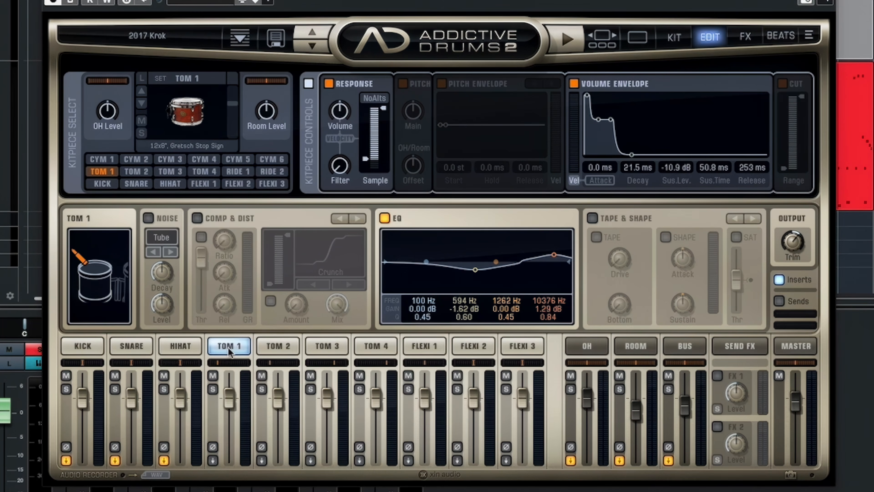
click(285, 350)
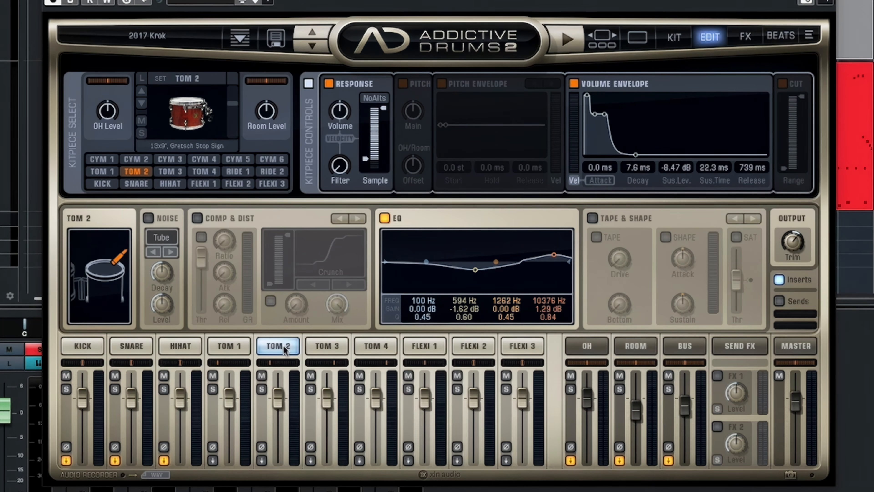
click(316, 349)
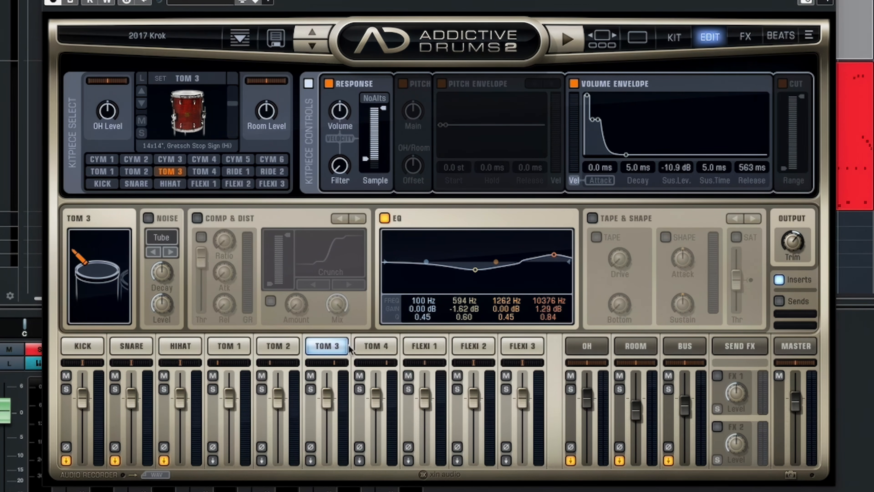
click(389, 347)
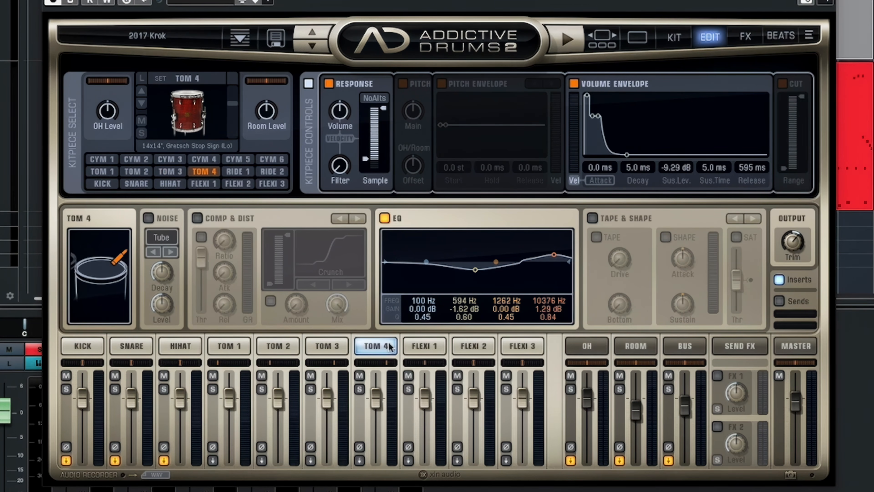
click(532, 350)
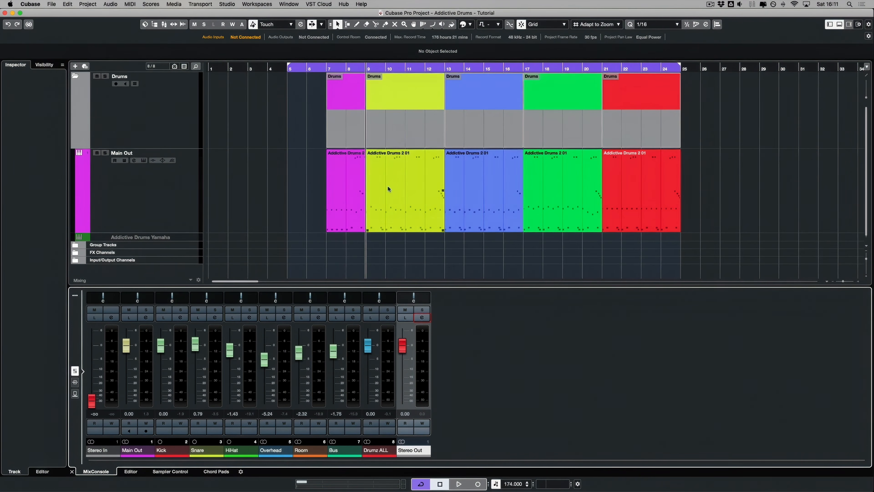
- Select each of the five drum parts on the Main Out track in turn, from bar 7 to bar 21
click(359, 182)
click(401, 180)
click(473, 177)
click(552, 175)
click(623, 183)
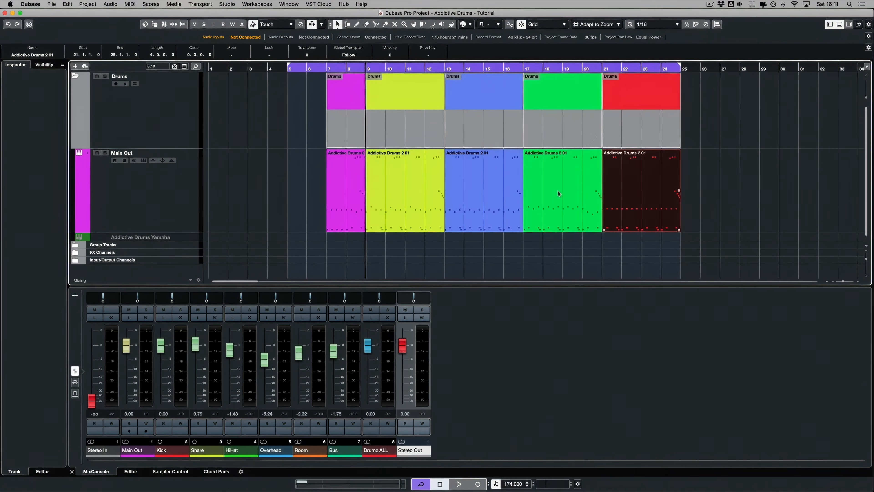
- Select the first drum part, play it back from bar 7, and stop playback
click(324, 197)
click(334, 186)
click(329, 69)
key(space)
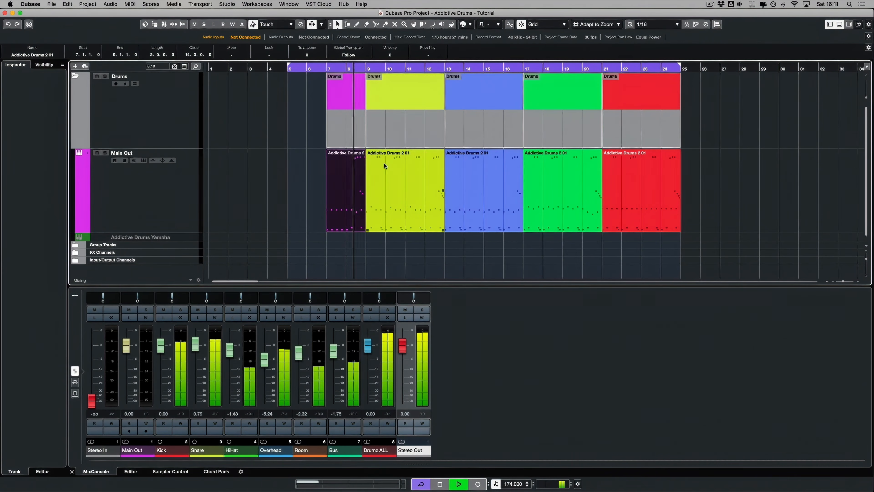
key(space)
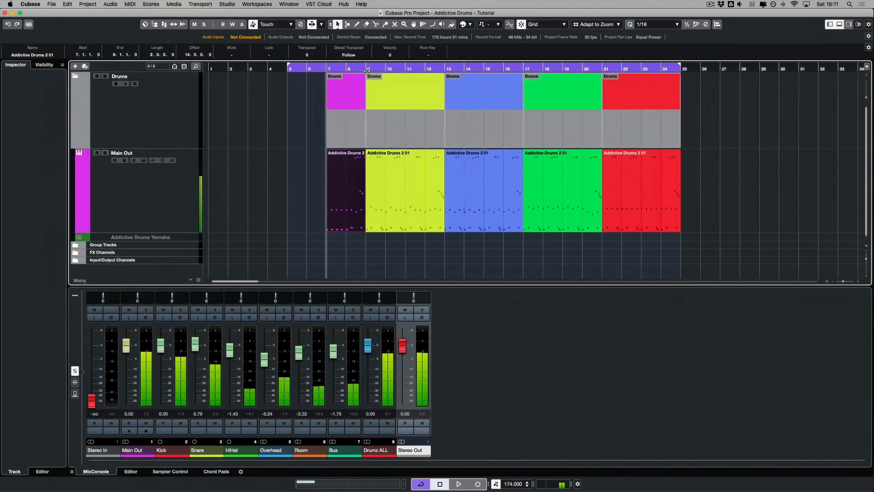
- Set the locators around the yellow drum part at bars 9 to 12 and open it in the Key Editor to inspect its notes
click(429, 190)
key(p)
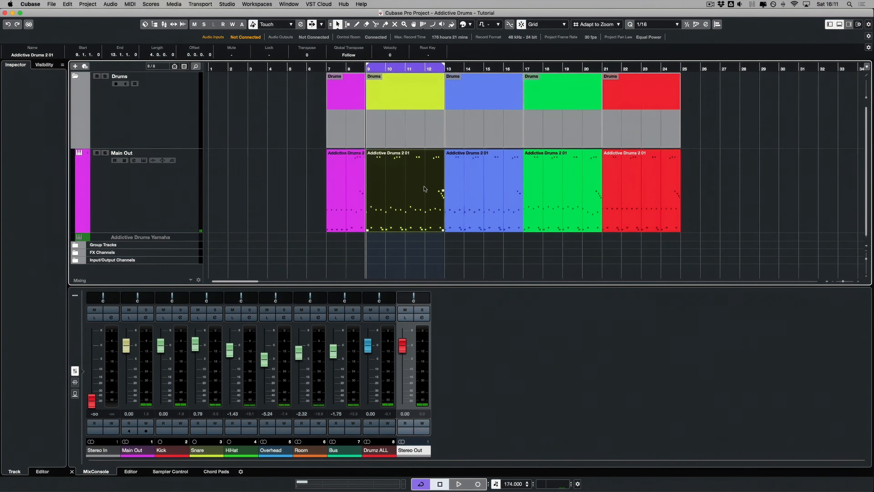
double_click(415, 176)
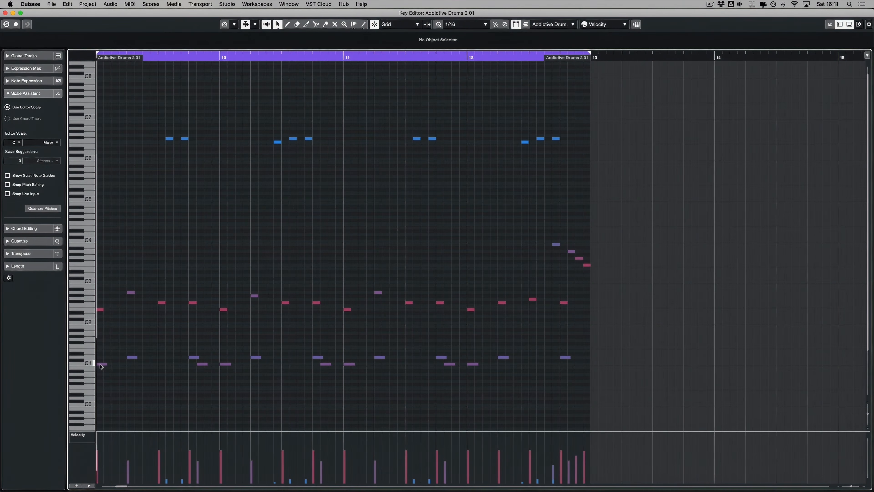
click(101, 364)
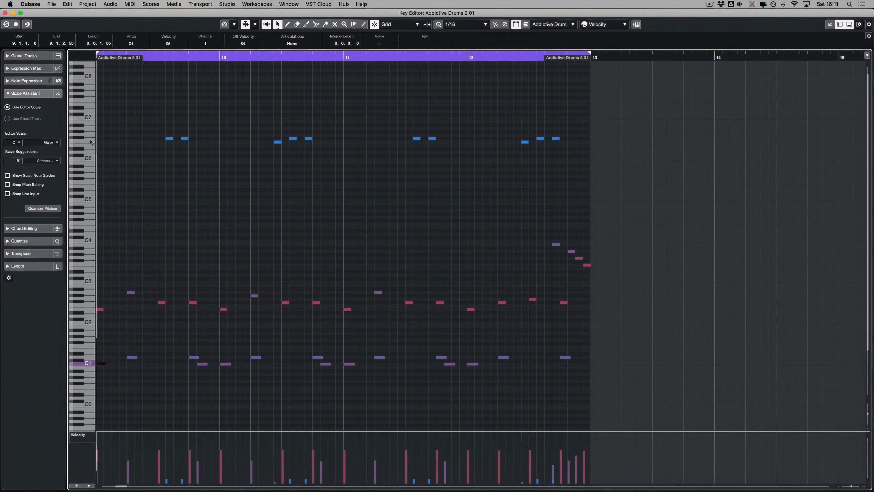
drag(539, 224, 654, 287)
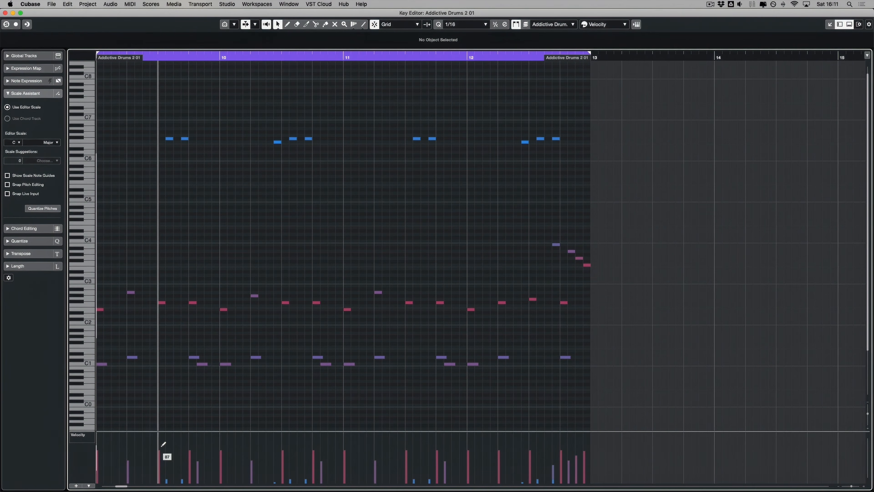
- Raise the velocity of the note on beat 3 of bar 9 to near maximum and audition it
drag(160, 448, 161, 435)
key(space)
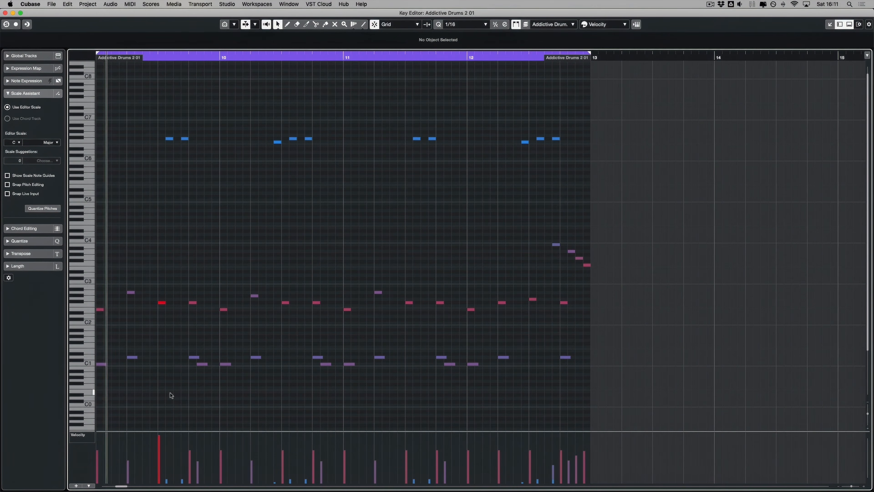
key(space)
- Lower the same note's velocity strongly, audition it, and undo both velocity changes
drag(160, 435, 168, 475)
key(space)
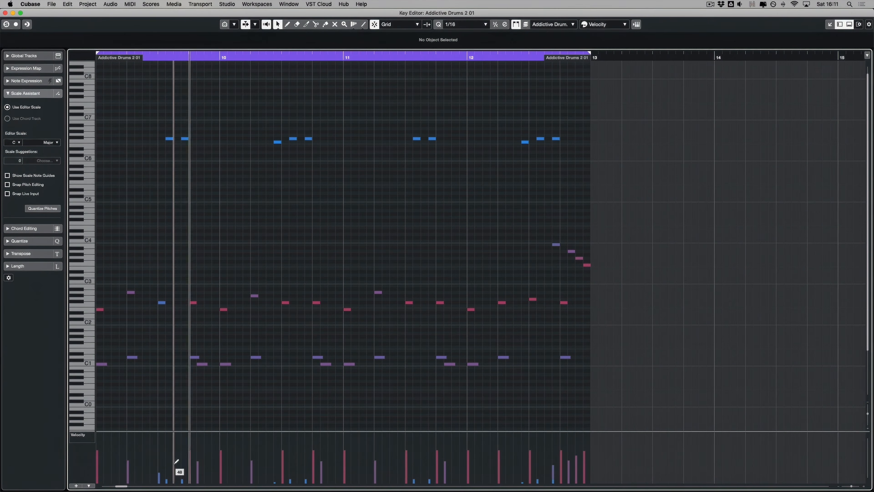
key(space)
key(super+z)
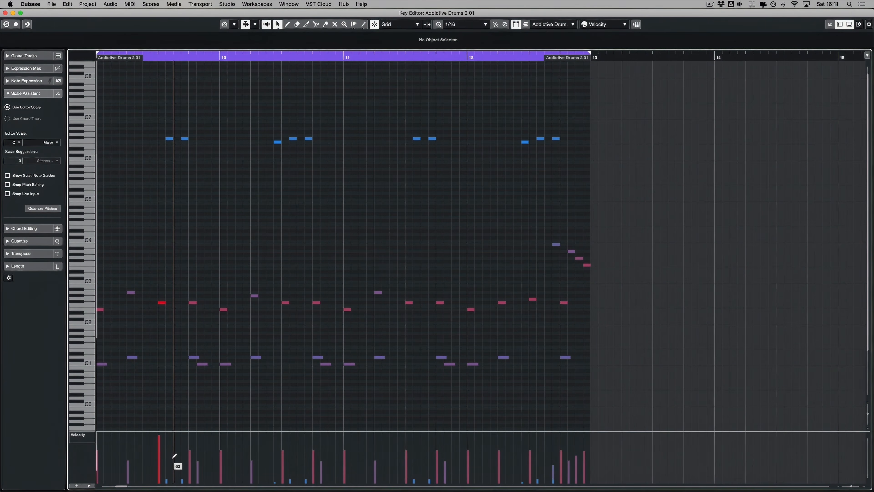
key(super+z)
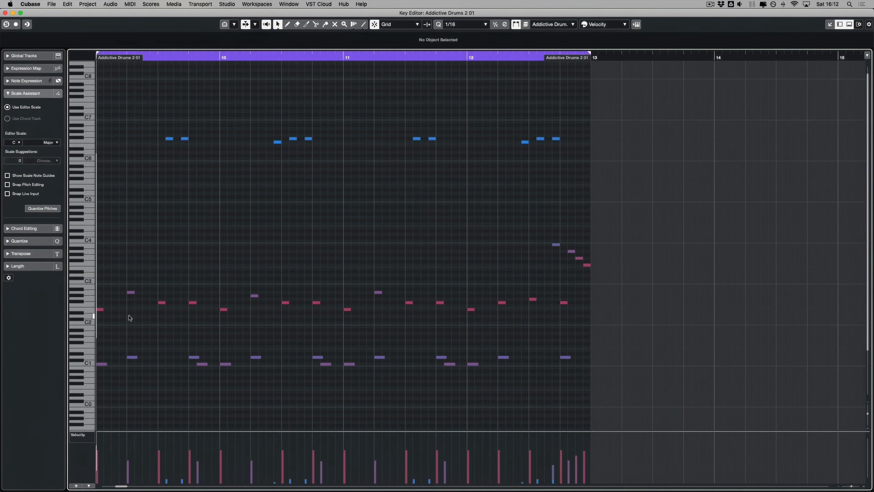
- Play back the open bar 9 drum part in the Key Editor and stop
key(space)
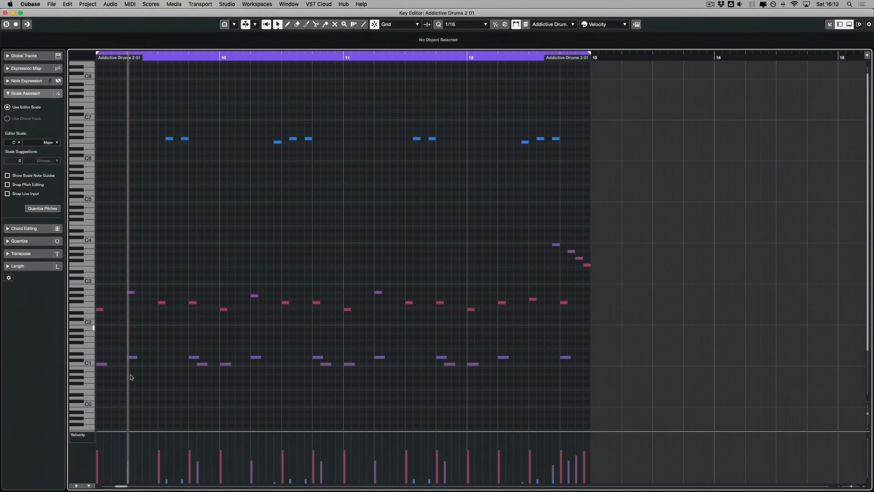
key(space)
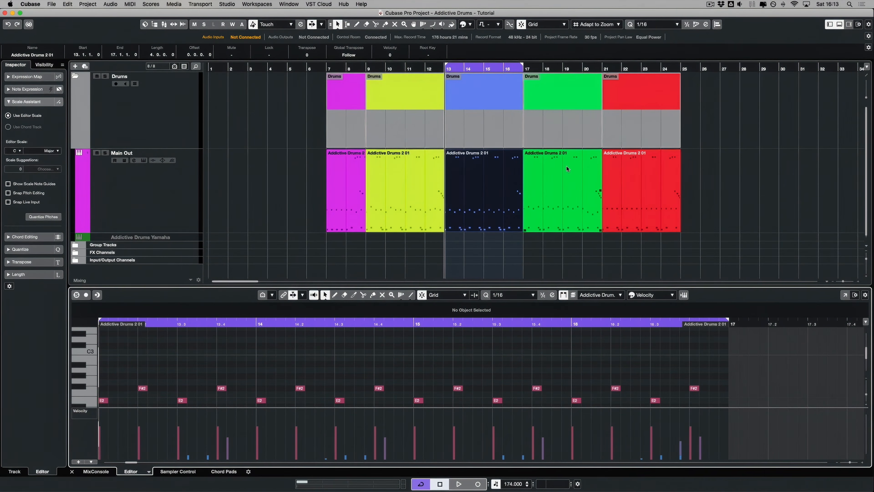
- Set the locators around the green drum part at bars 17 to 20, and open it in the Key Editor for playback
click(567, 170)
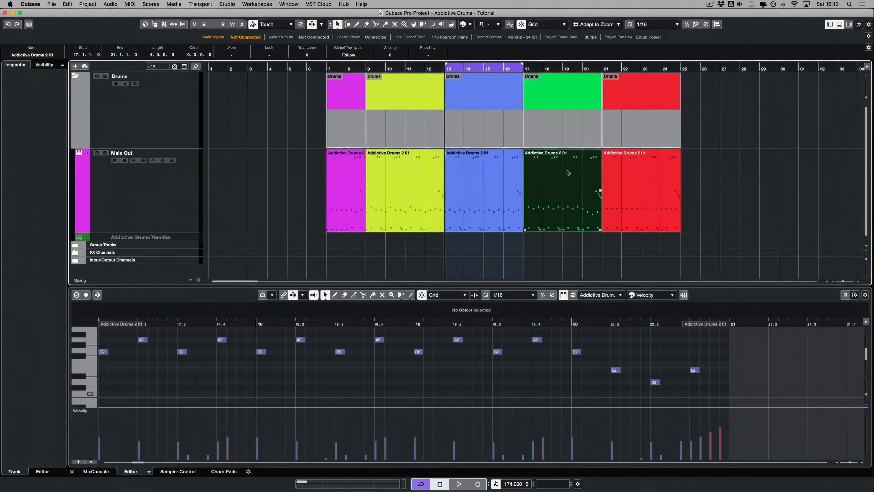
key(p)
double_click(569, 180)
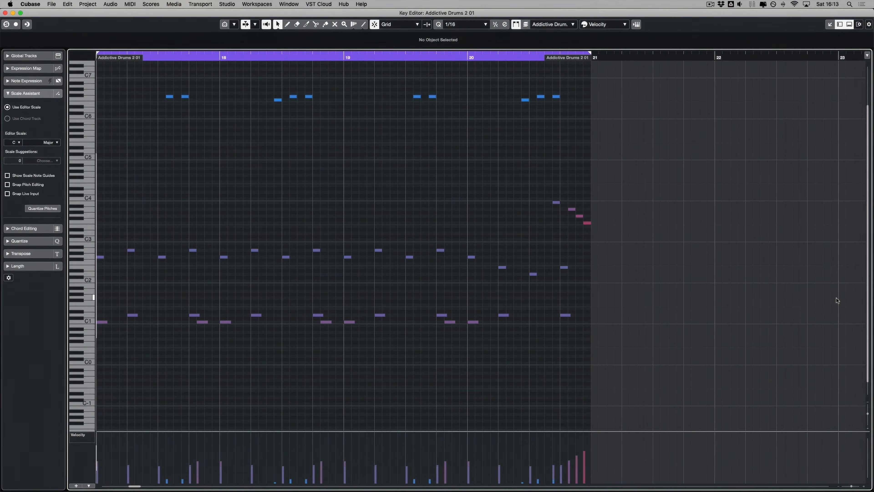
key(space)
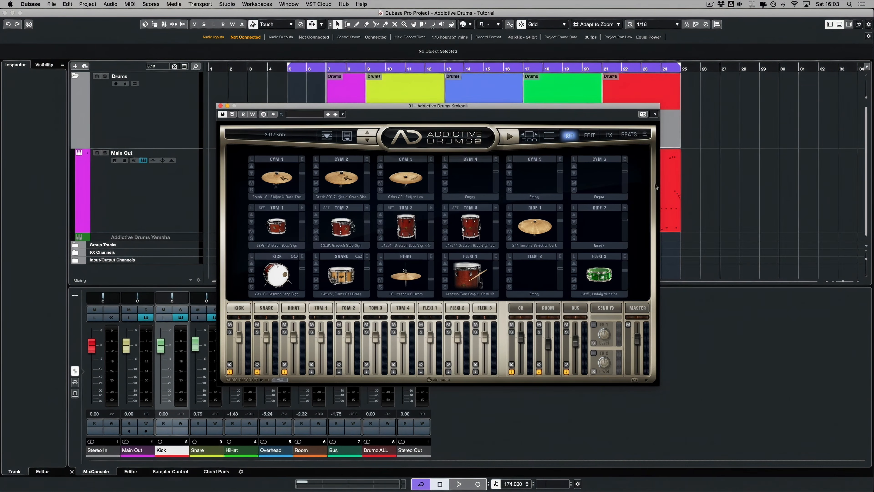
- Close the Addictive Drums window and pull the Stereo In channel fader down to -∞
click(220, 105)
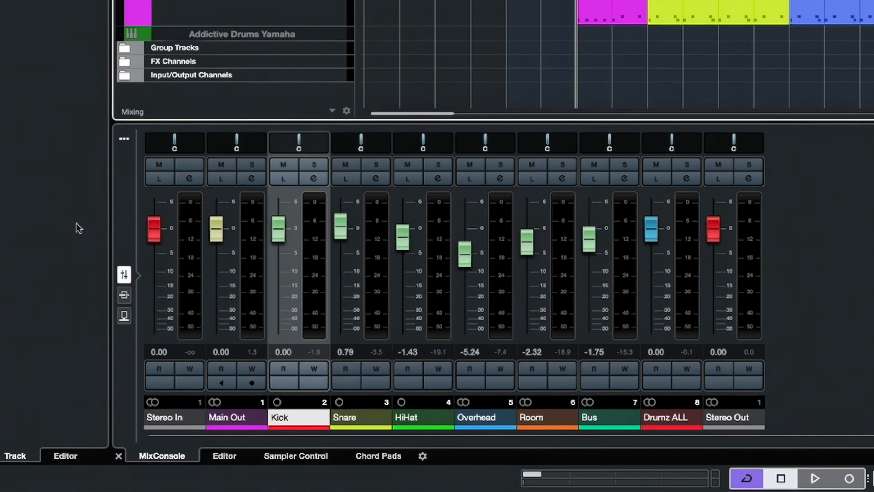
click(182, 419)
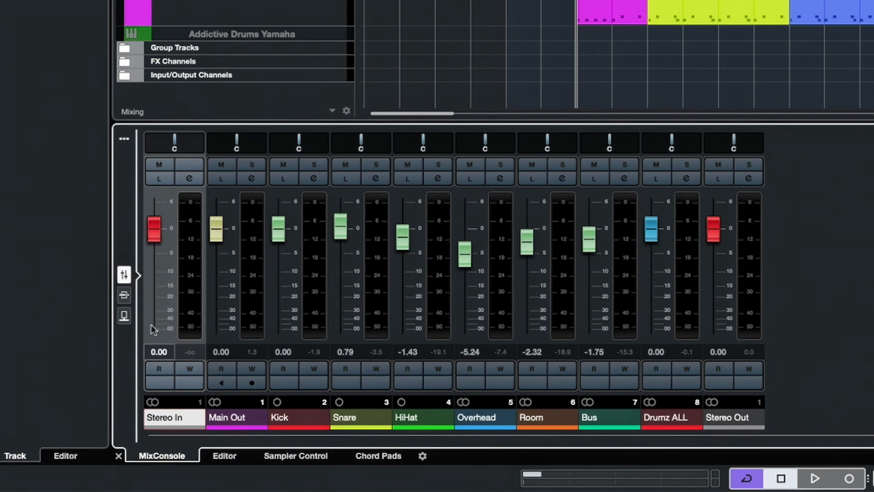
drag(154, 220, 154, 327)
- Step through the mixer channels Main Out, Kick, Snare, HiHat, Overhead, Room, Bus and Drumz ALL
click(245, 418)
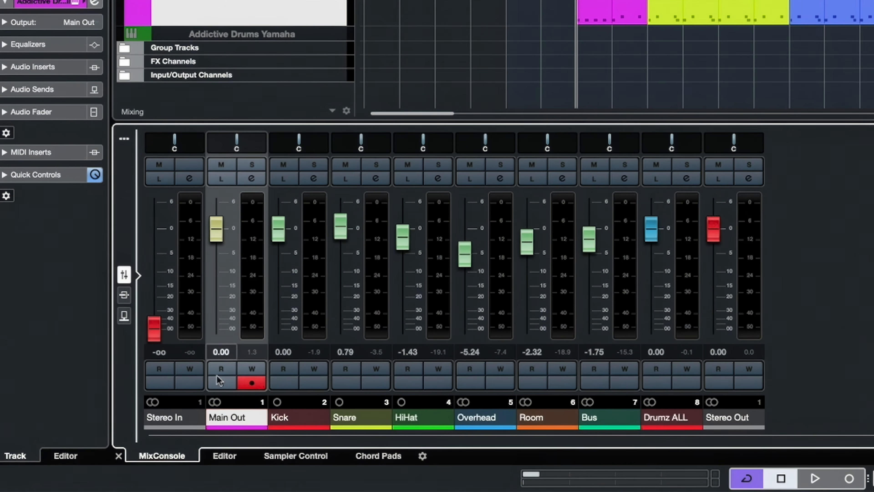
click(307, 421)
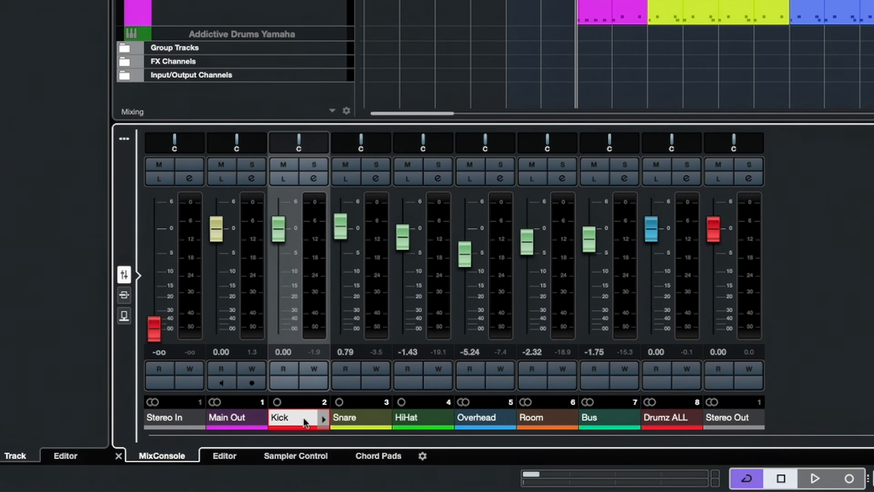
click(351, 418)
click(427, 419)
click(489, 419)
click(555, 419)
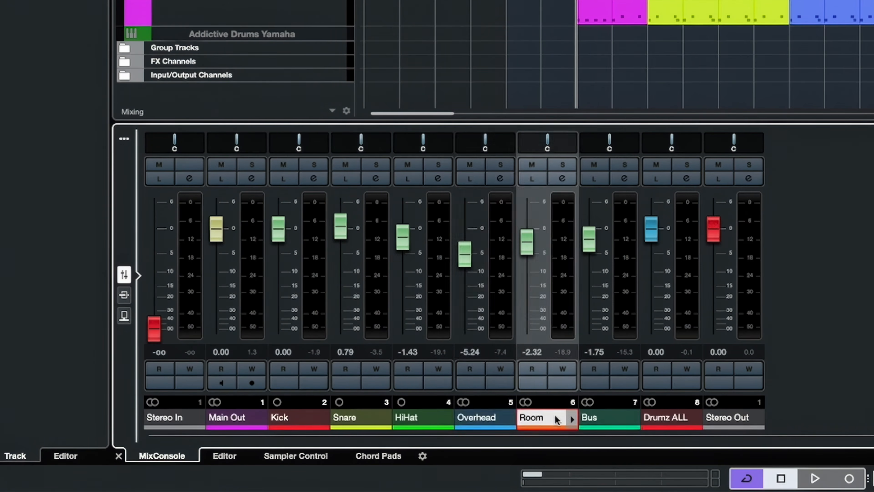
click(605, 418)
click(663, 417)
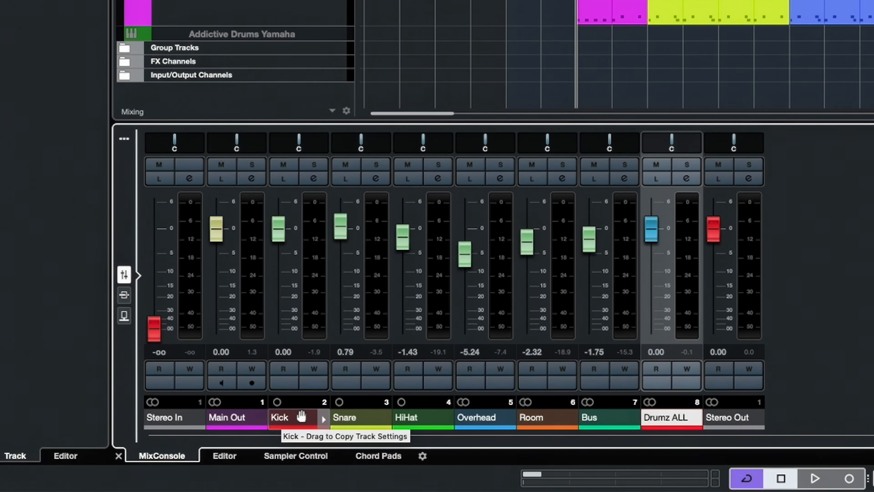
- Open the Main Out channel settings to view its inserts and equalizer, and close them again
click(237, 421)
click(252, 178)
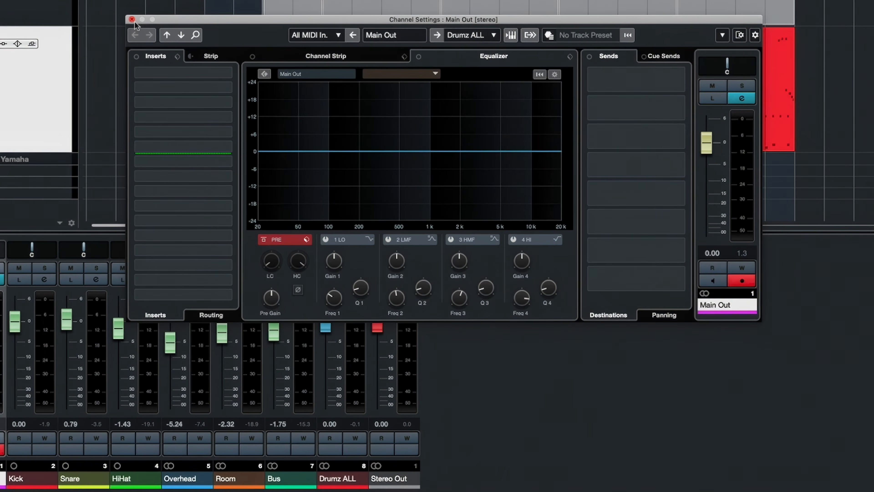
click(132, 19)
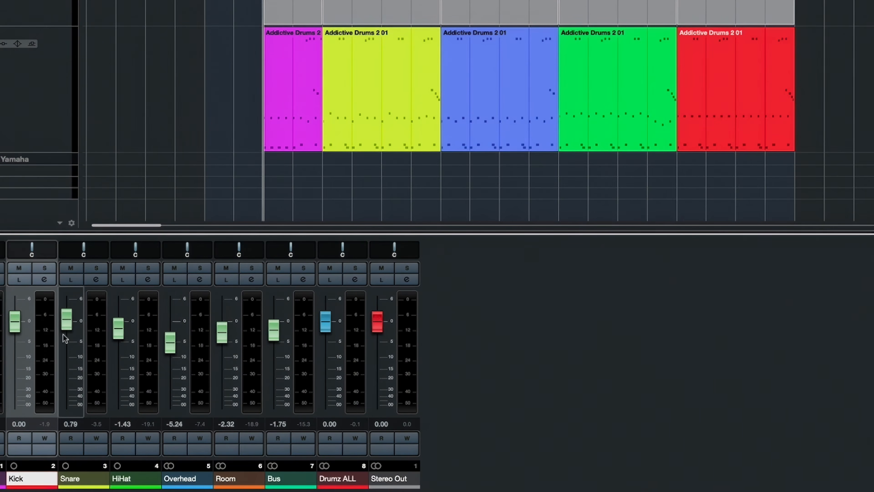
- Open the Kick channel settings and inspect its first EQuality insert and The Glue compressor
click(50, 280)
click(189, 90)
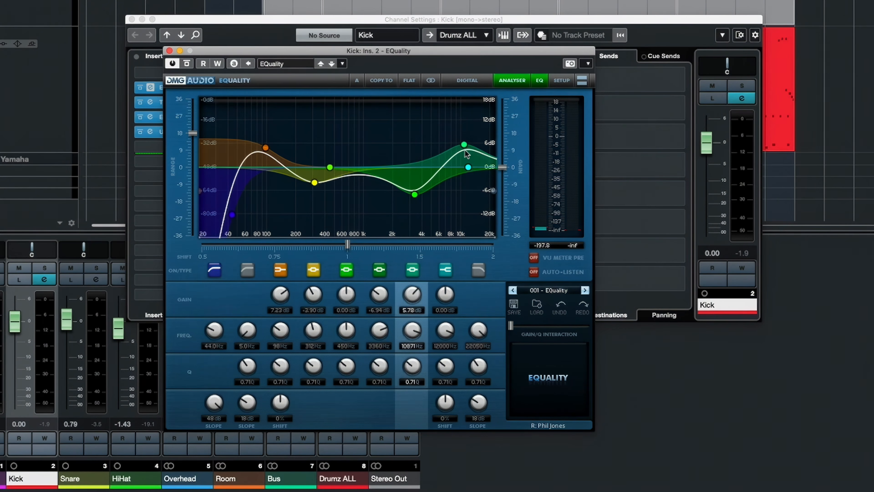
click(170, 51)
click(189, 102)
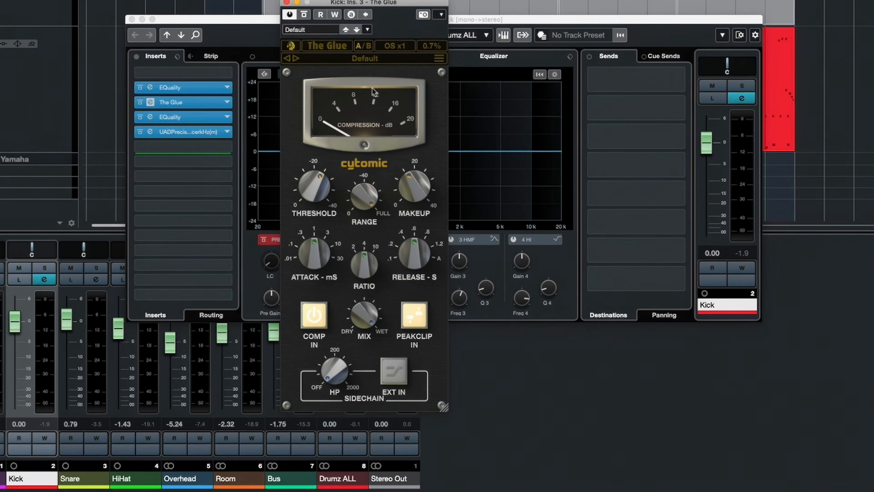
- Inspect the Kick channel's second EQuality and UAD Precision Enhancer kHz inserts, and close the plug-in and channel settings windows
click(201, 117)
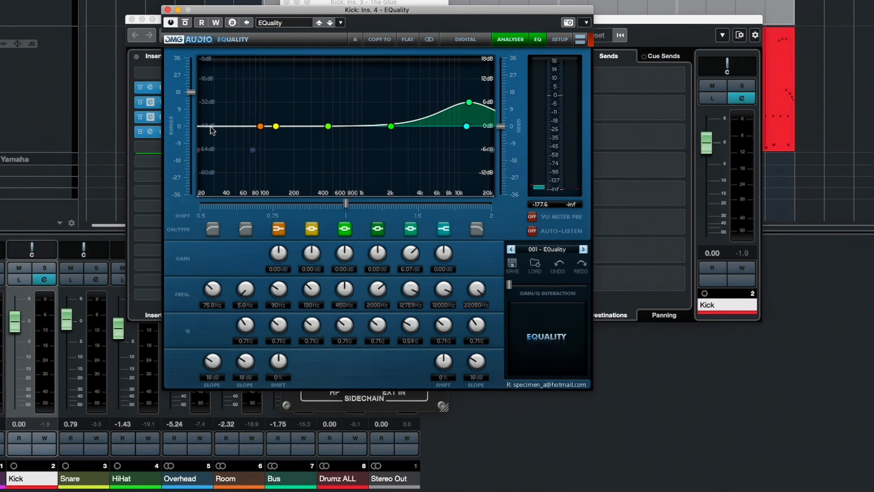
click(168, 10)
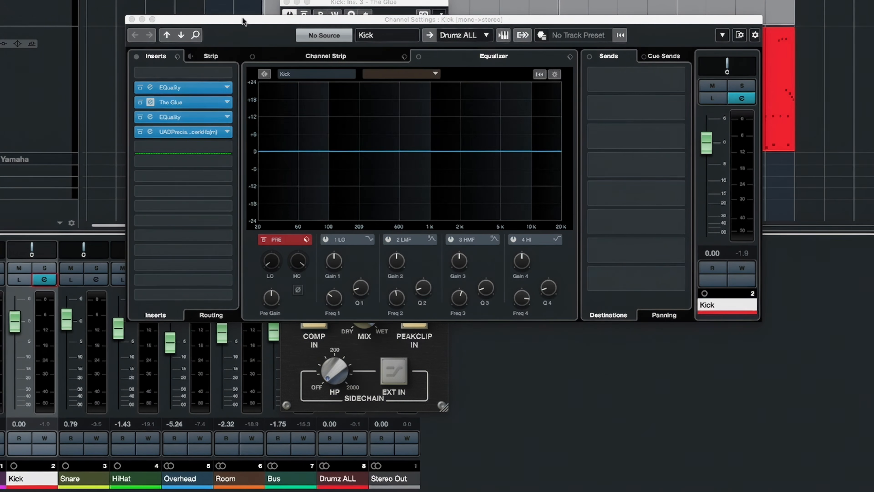
click(197, 132)
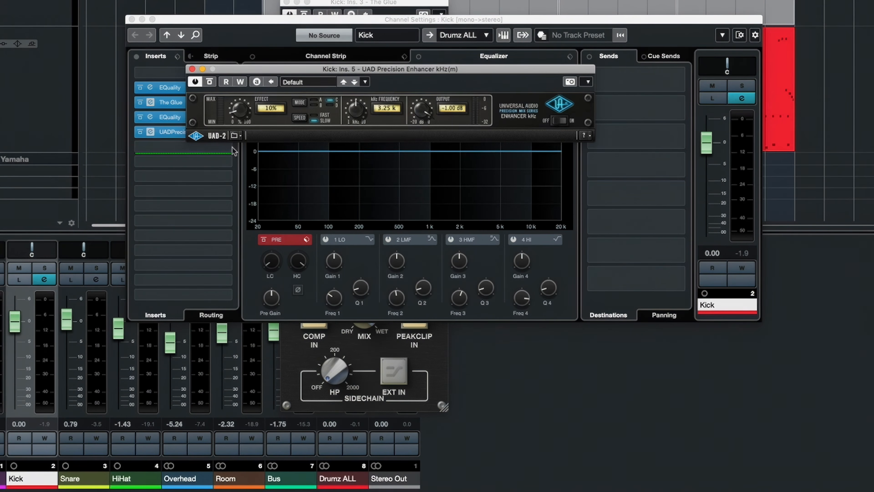
click(191, 69)
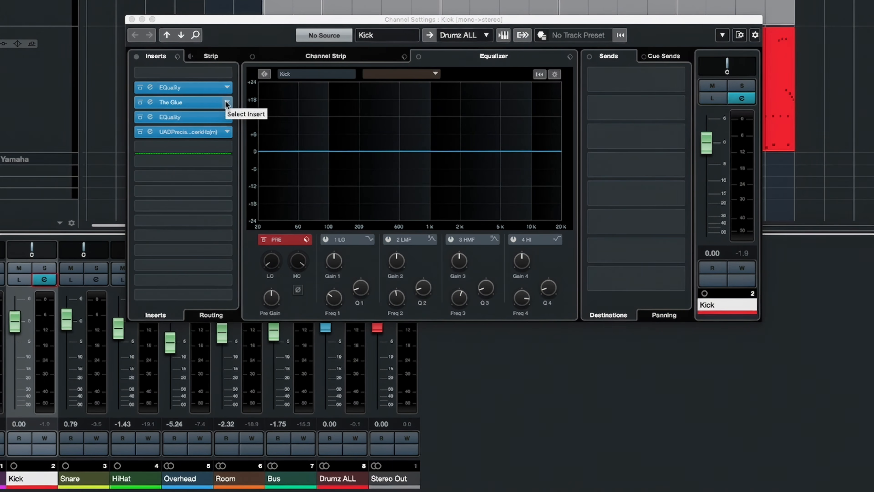
click(131, 19)
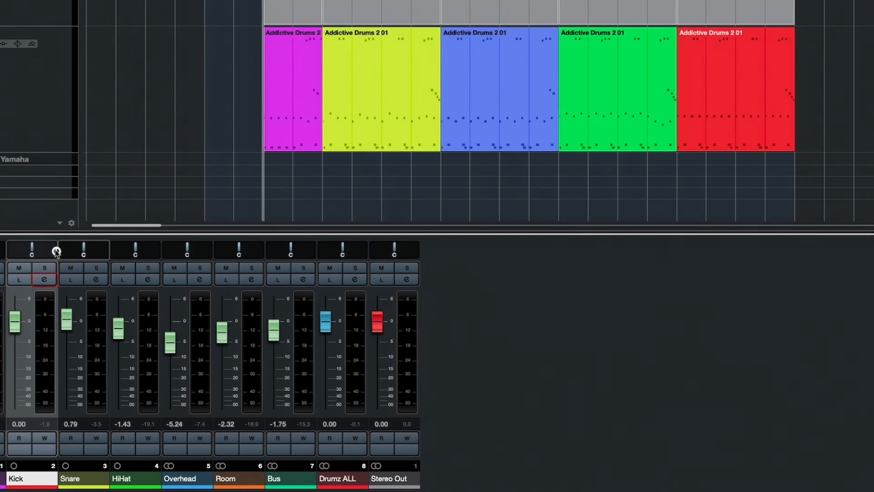
- Play the Kick channel soloed with its channel settings open, bypassing and re-enabling all inserts to compare the sound
click(44, 268)
key(space)
key(e)
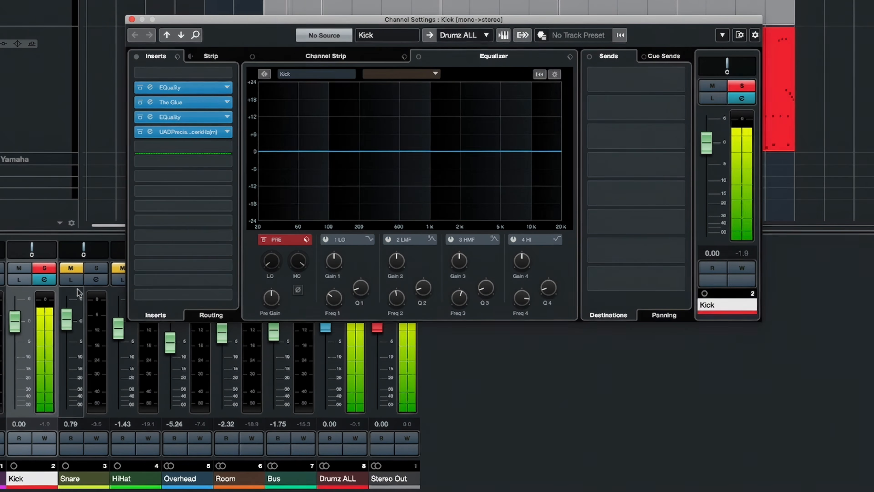
click(136, 57)
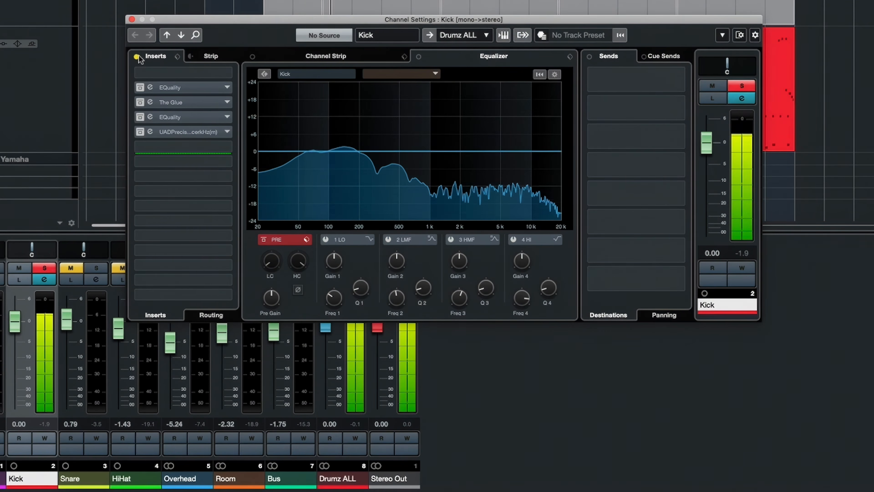
click(137, 57)
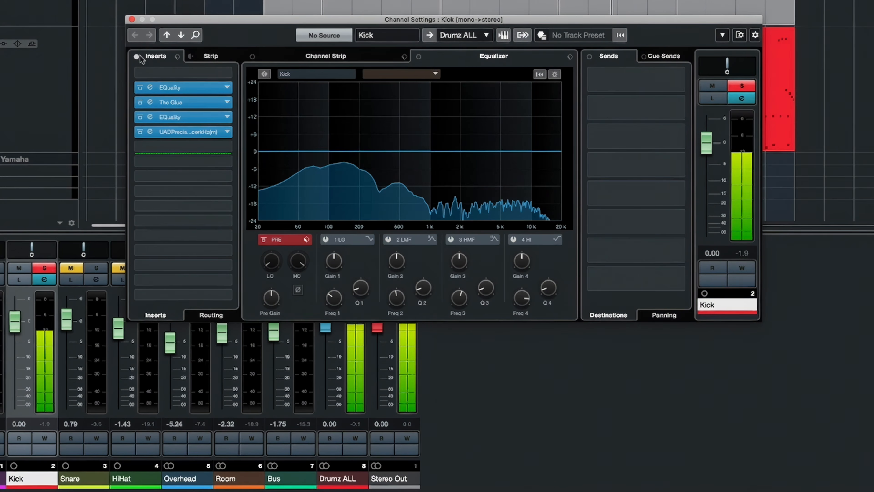
- Solo the Snare channel with its channel settings open, and compare its sound with all inserts bypassed and re-enabled
click(96, 268)
click(97, 280)
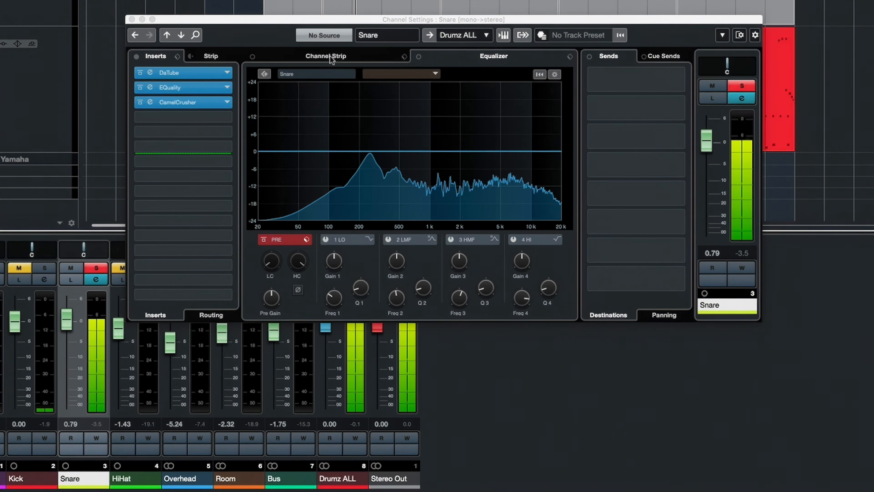
click(137, 57)
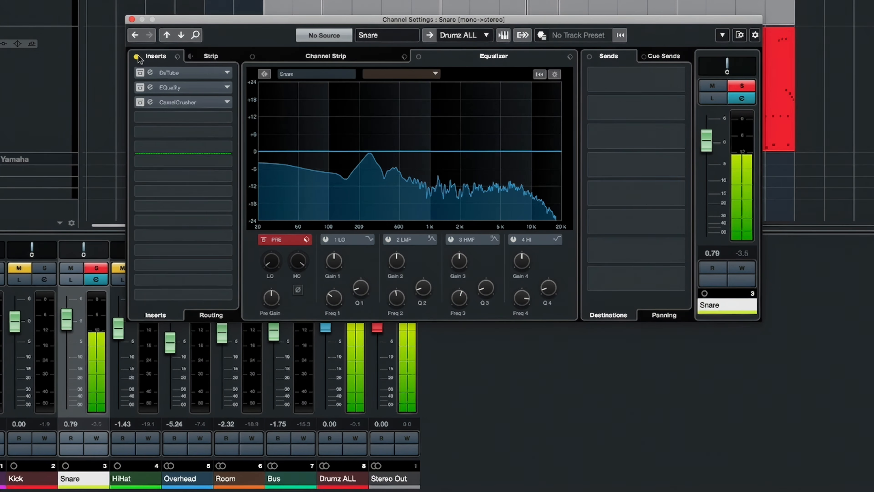
click(137, 57)
- Inspect the DaTube and EQuality inserts on the Snare channel, closing each plug-in window after viewing
click(200, 74)
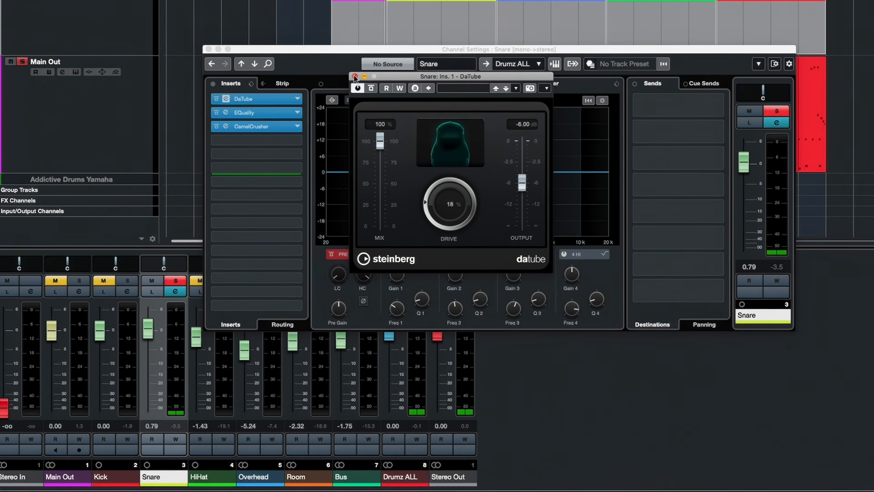
click(357, 78)
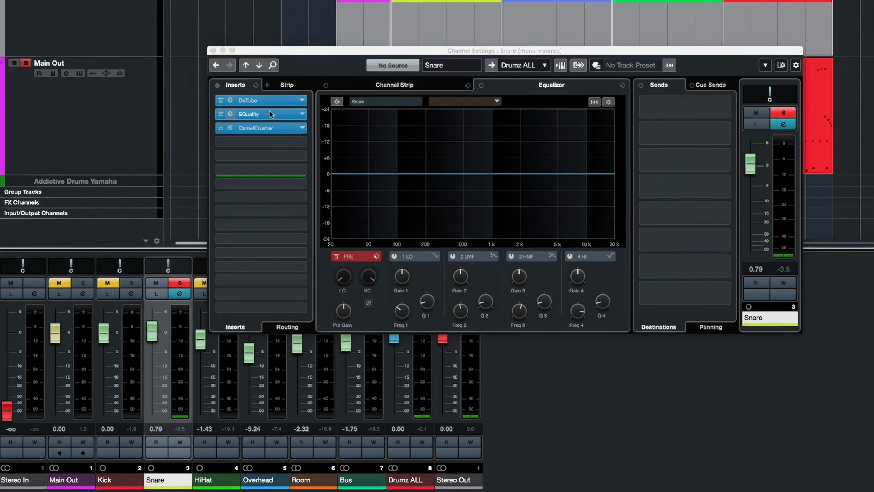
click(246, 113)
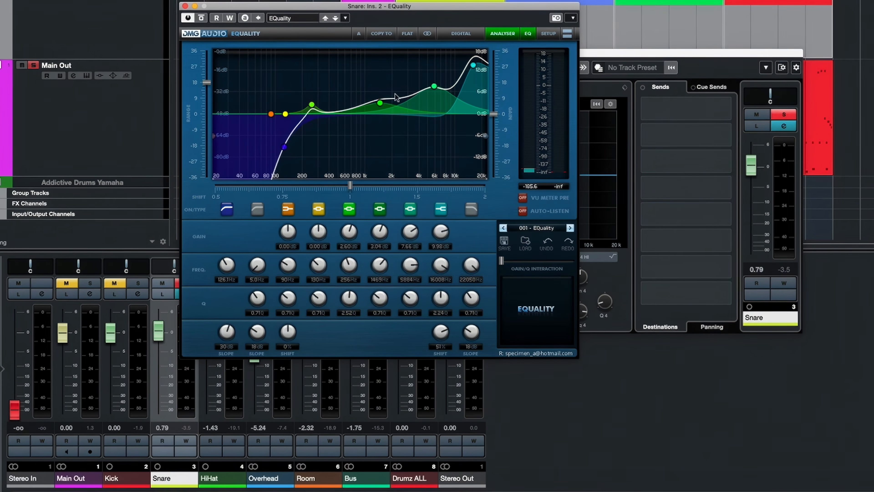
click(187, 7)
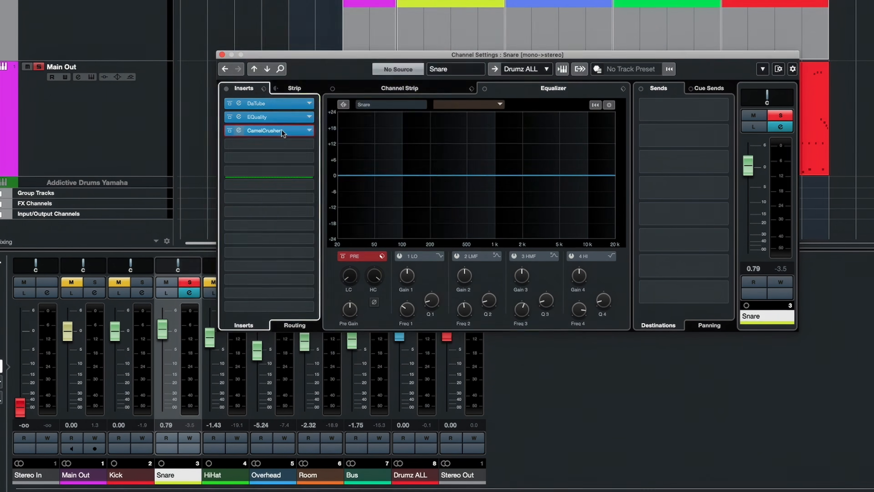
- Open the Snare channel's CamelCrusher insert, switch it to the generic editor to view its parameters, and close it
click(281, 129)
click(443, 33)
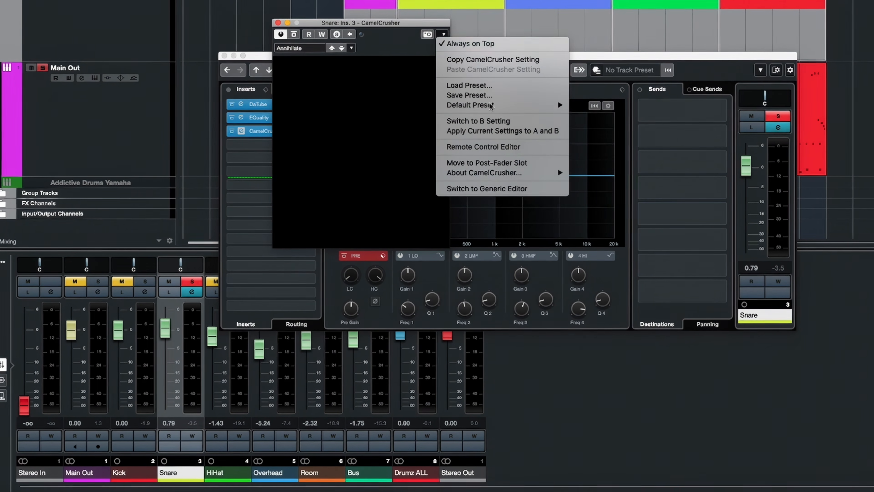
click(496, 188)
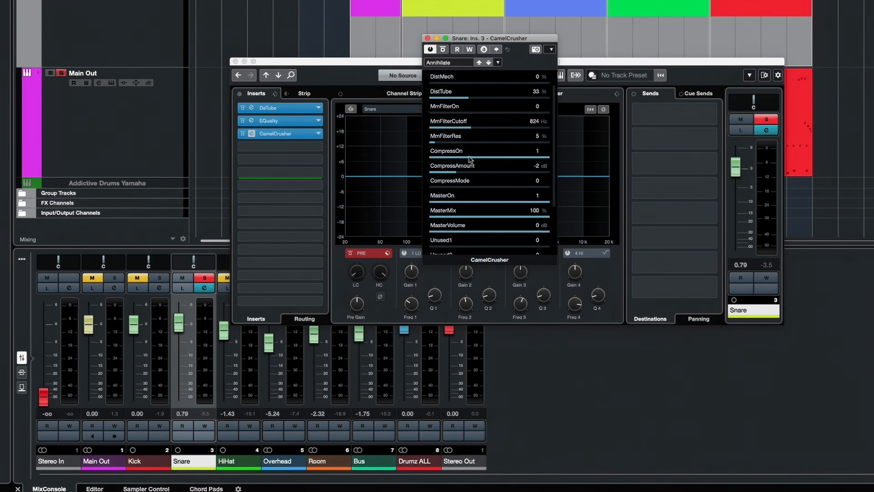
click(427, 38)
- Play the soloed Snare and bypass its inserts for comparison, then stop playback and close its channel settings
key(space)
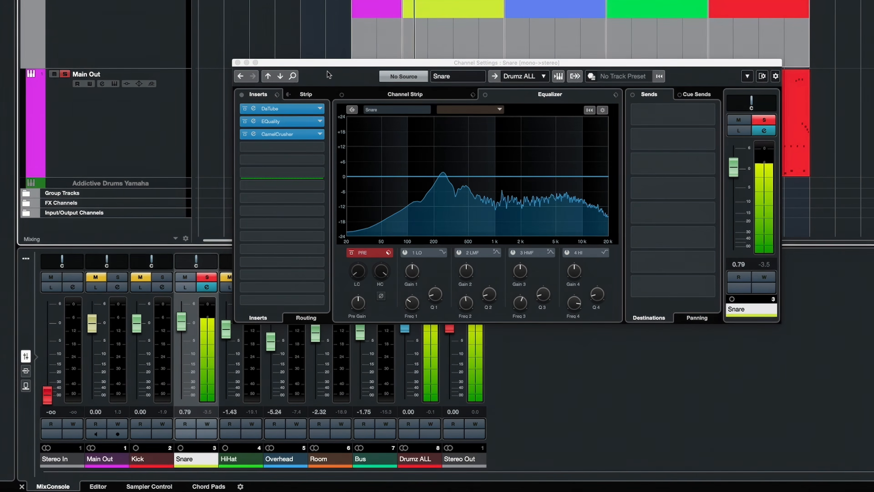
click(243, 94)
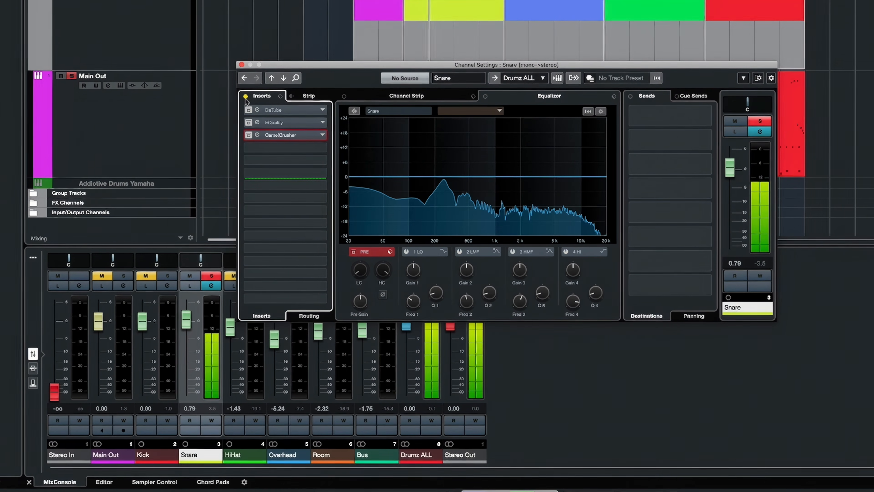
key(space)
click(241, 64)
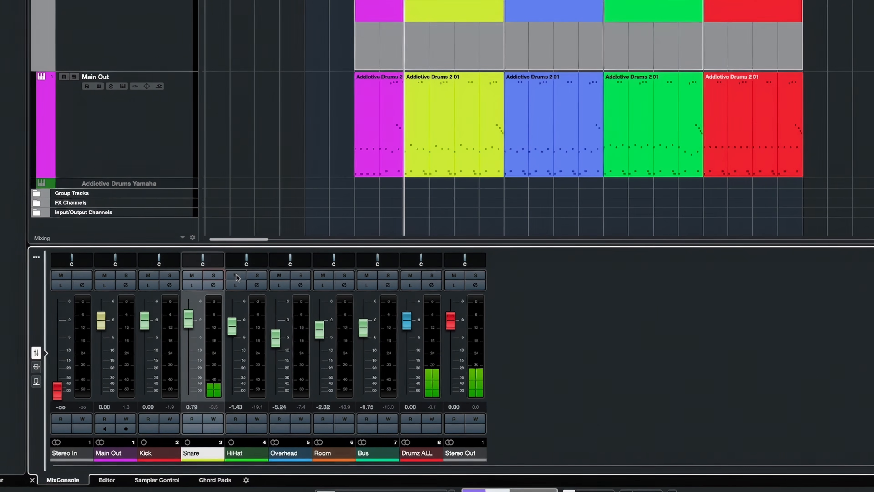
- Play the HiHat channel soloed while viewing its The Glue compressor insert, and close its plug-in and channel settings windows
click(256, 285)
key(space)
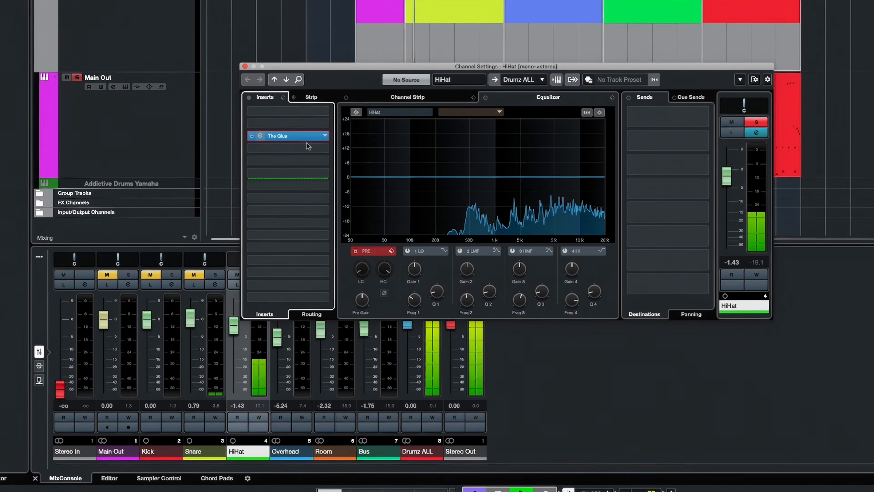
click(275, 135)
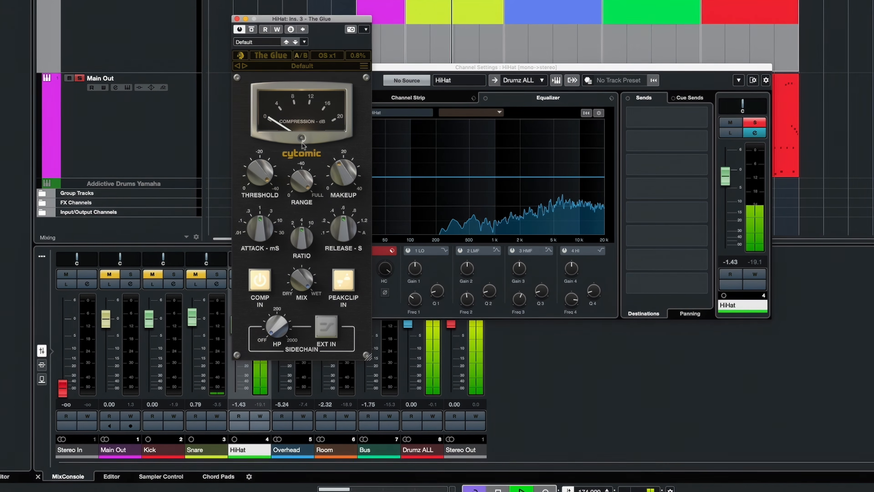
click(240, 30)
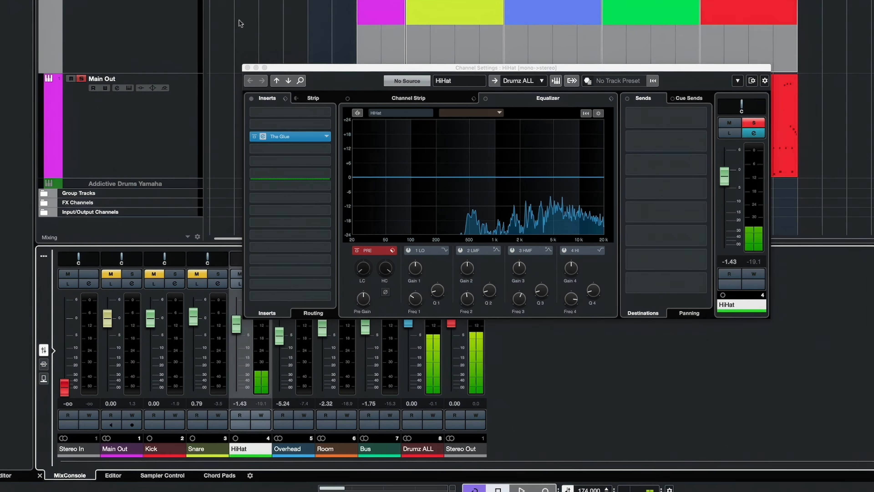
click(248, 69)
click(271, 275)
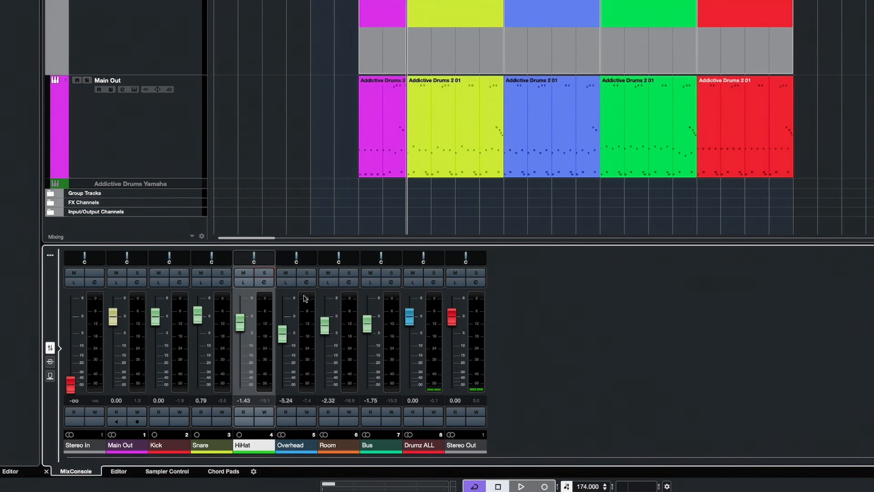
- Listen to the soloed Overhead channel while viewing its The Glue compressor, then close its windows and turn off the solo
click(307, 282)
click(296, 138)
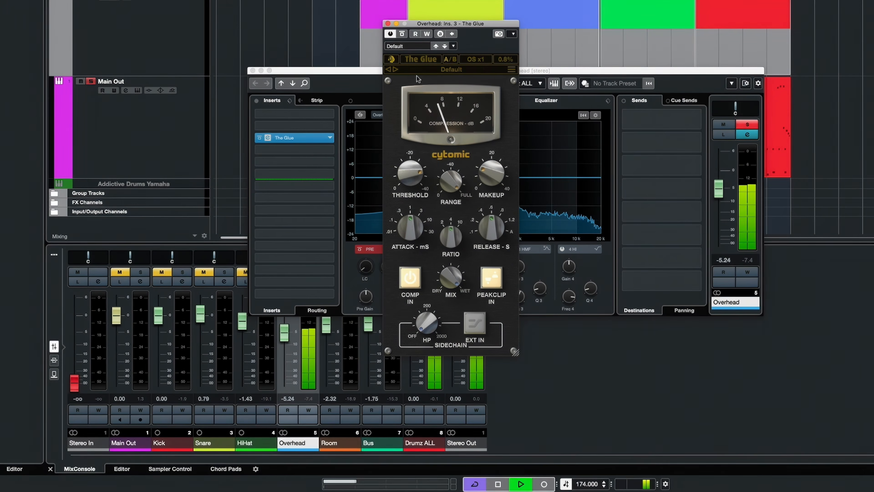
click(388, 23)
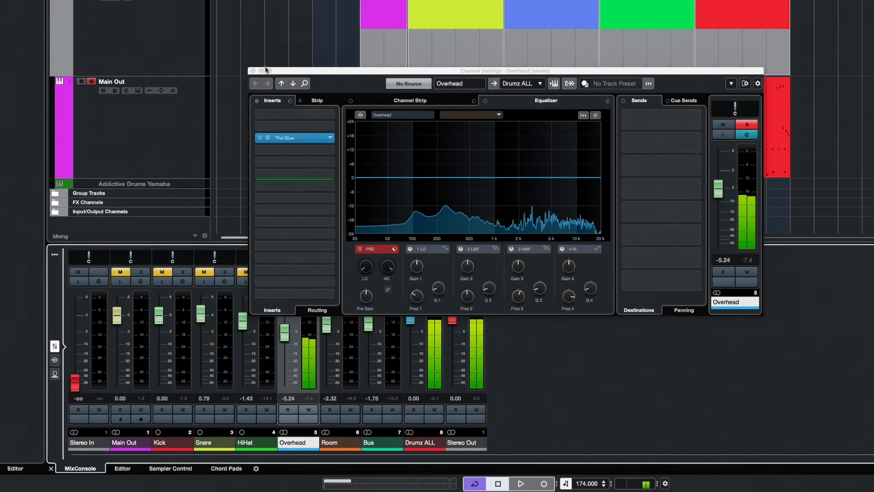
click(253, 71)
click(318, 272)
- Play the Room channel soloed while viewing its equalizer and The Glue insert, then close its channel settings and unsolo it
click(358, 365)
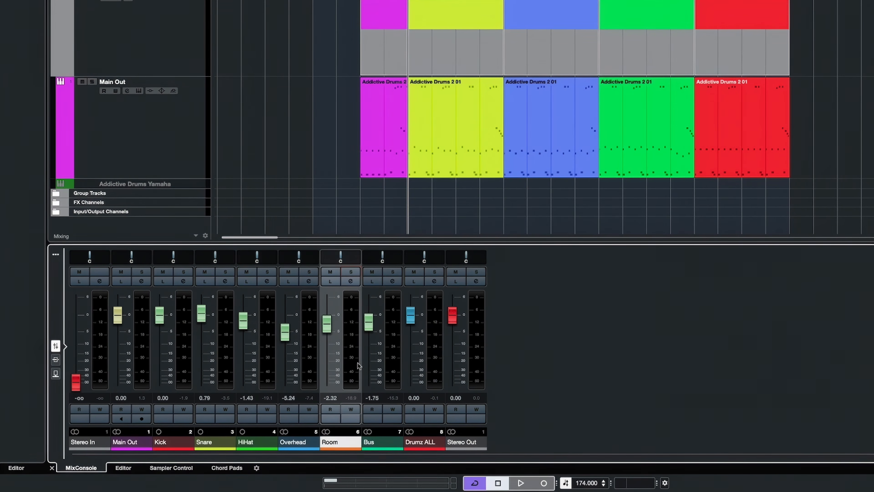
click(352, 272)
click(351, 281)
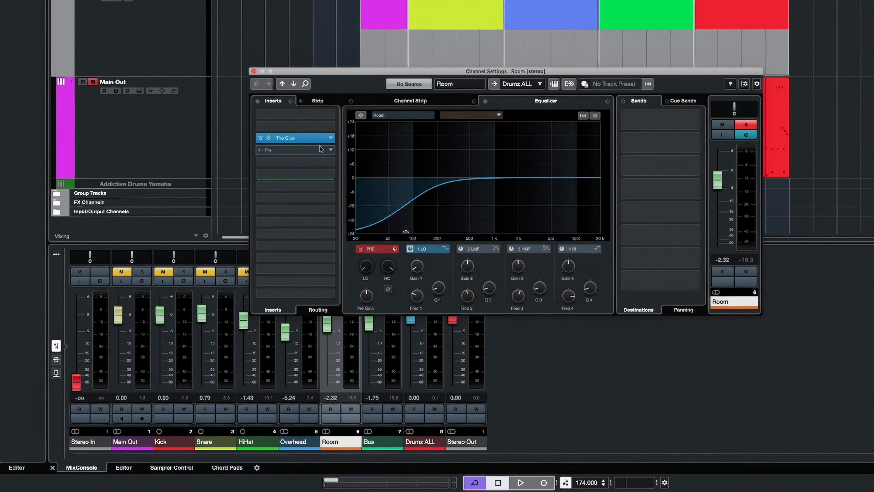
click(303, 139)
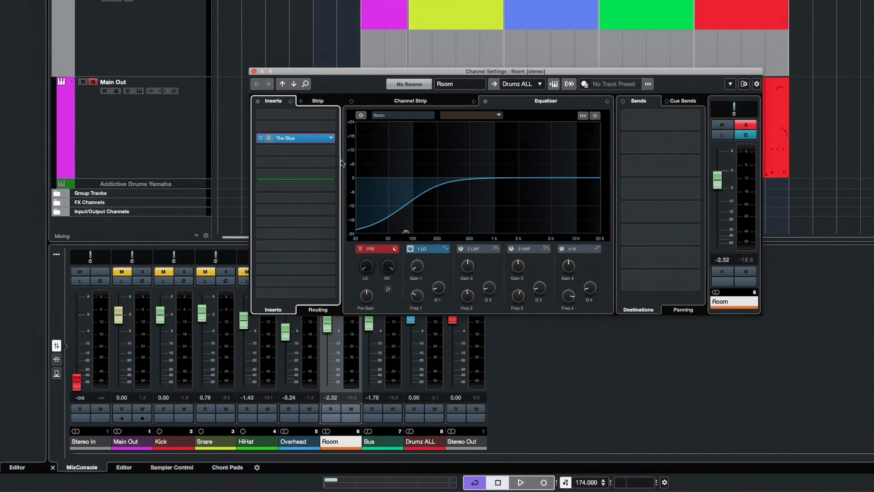
key(space)
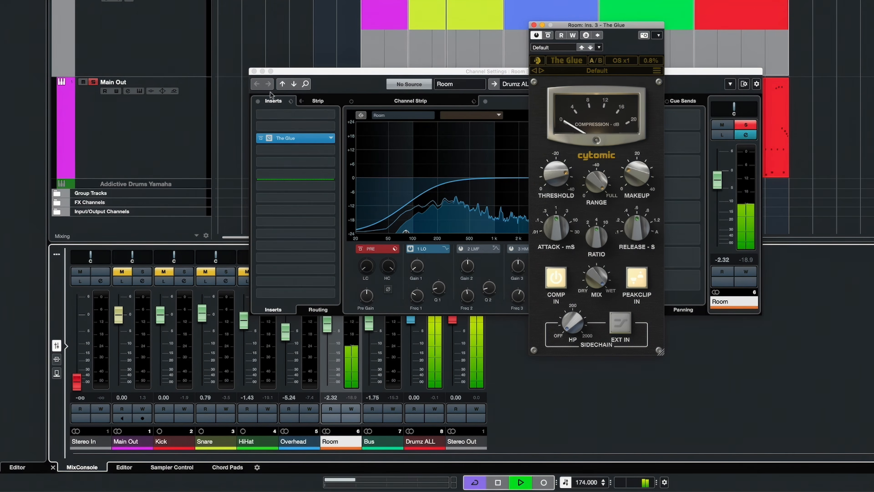
key(space)
click(254, 71)
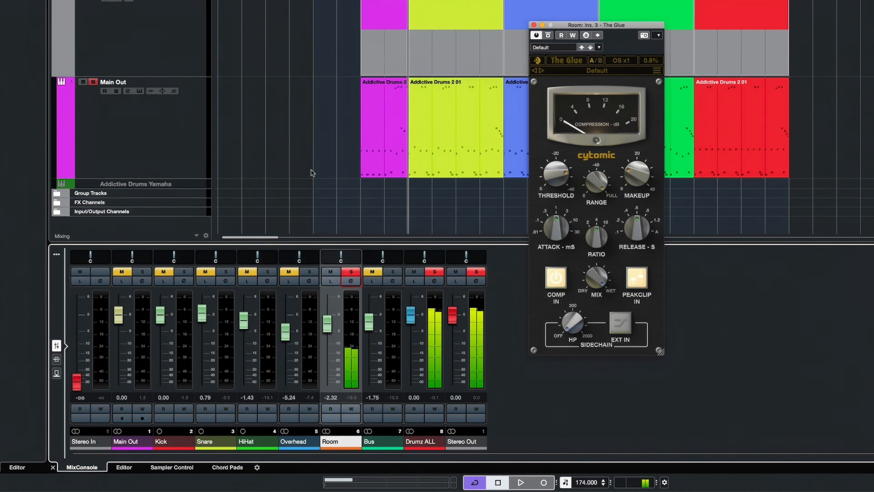
click(349, 272)
- Open the Bus channel settings and play the channel soloed to review its equalizer, closing the leftover Room compressor window
click(392, 281)
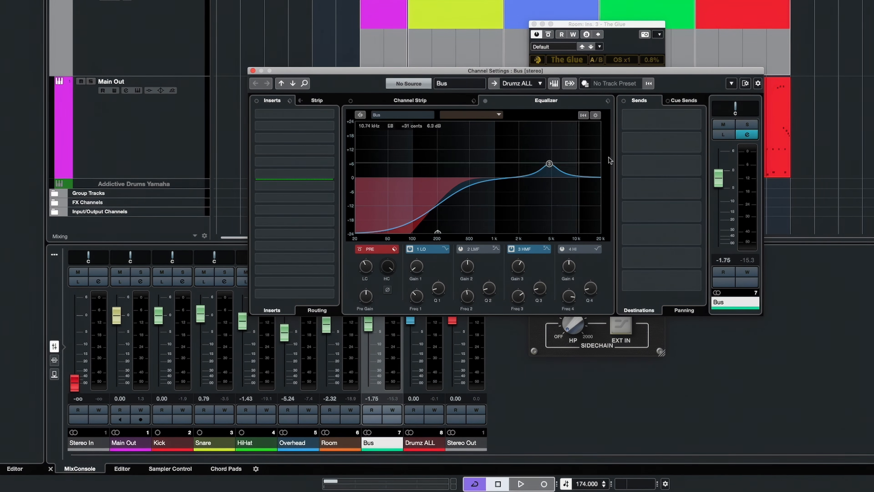
click(747, 124)
key(space)
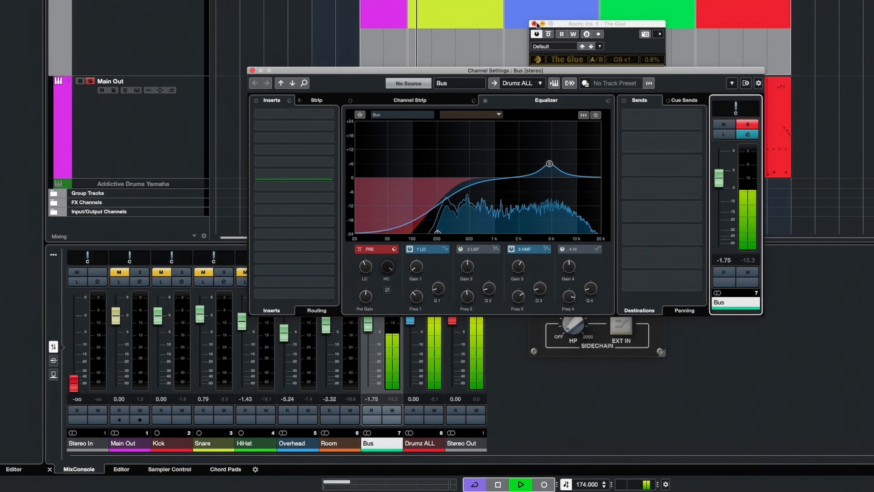
click(535, 24)
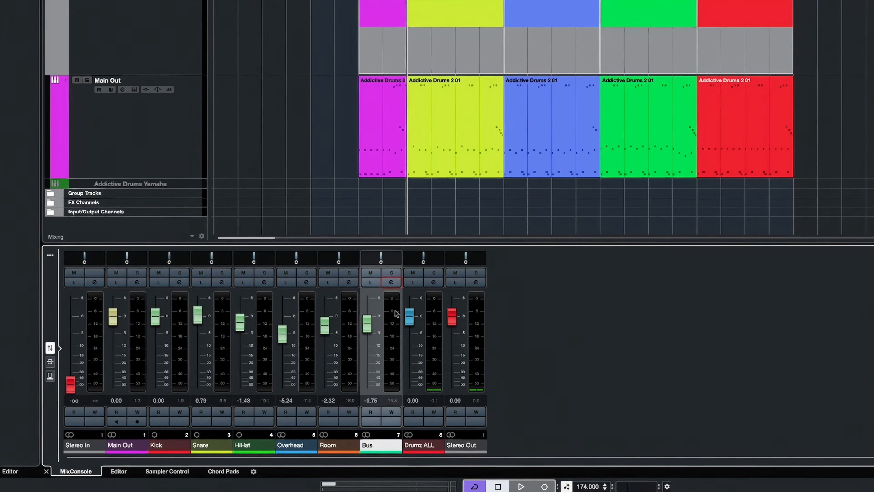
- Open the Drumz ALL channel settings and play it soloed, bypassing and re-enabling all inserts to compare the sound
click(433, 283)
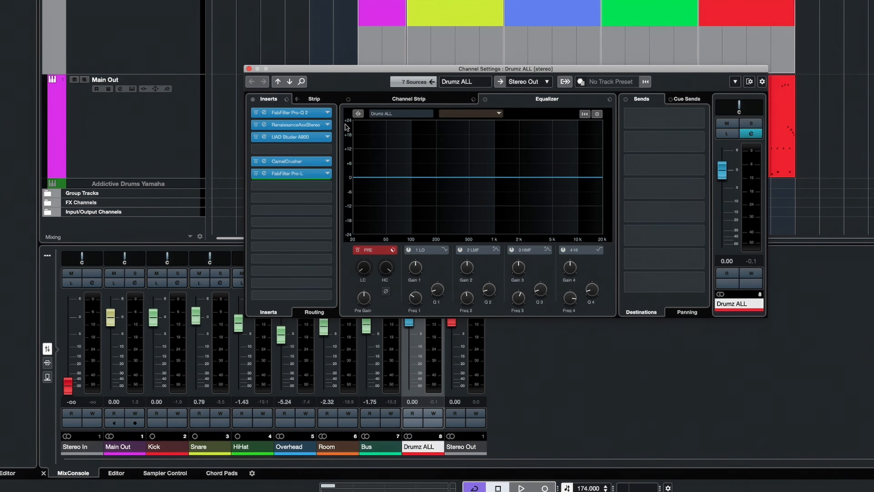
click(752, 124)
key(space)
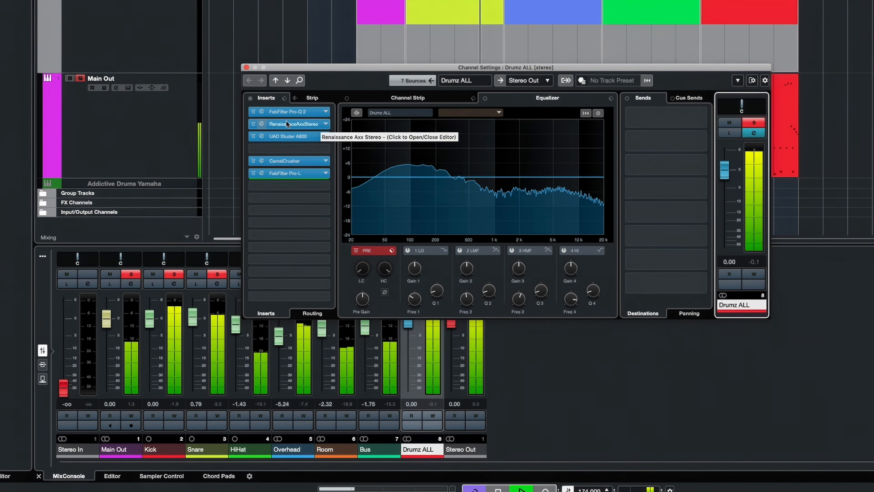
click(250, 99)
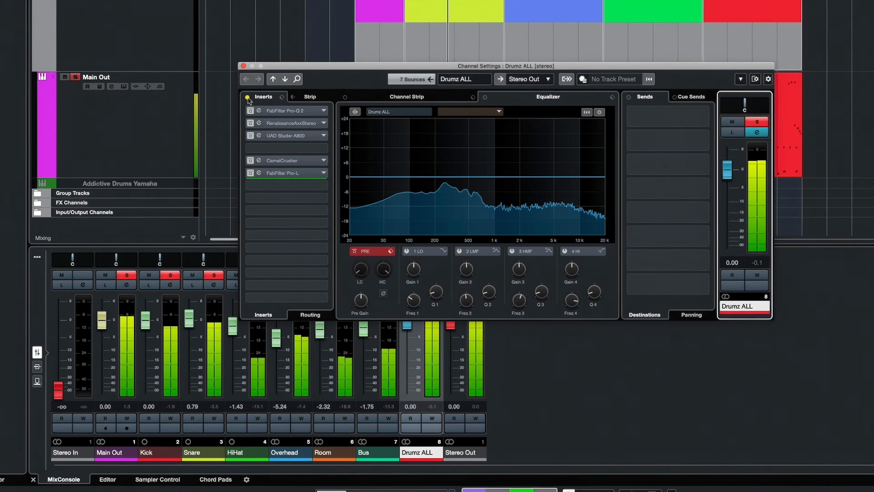
click(248, 98)
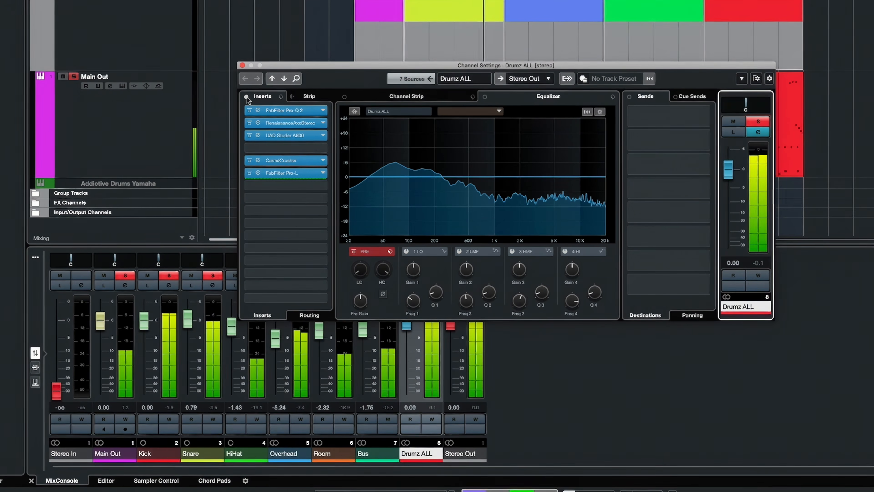
key(space)
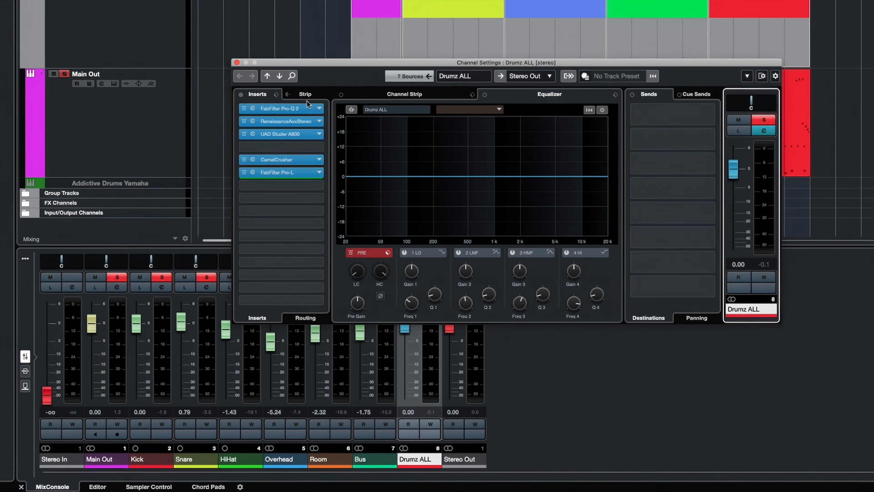
- View the Drumz ALL channel's Renaissance Axx and UAD Studer A800 inserts during soloed playback
click(298, 112)
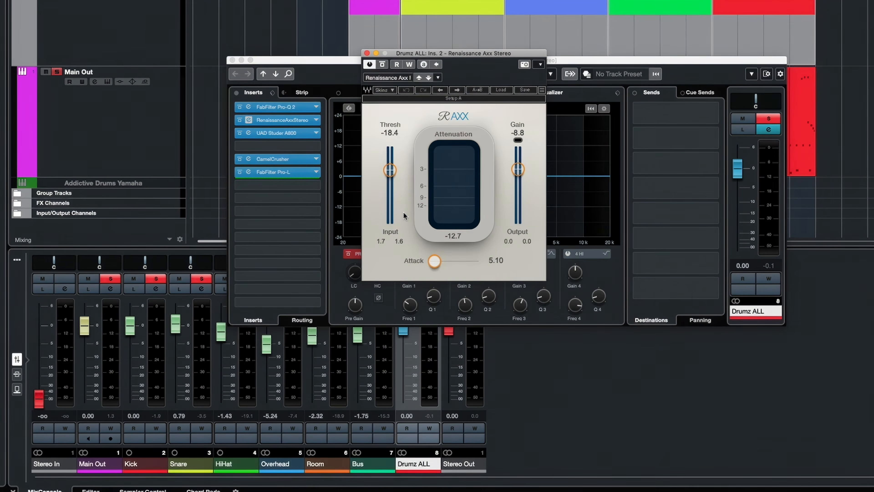
key(space)
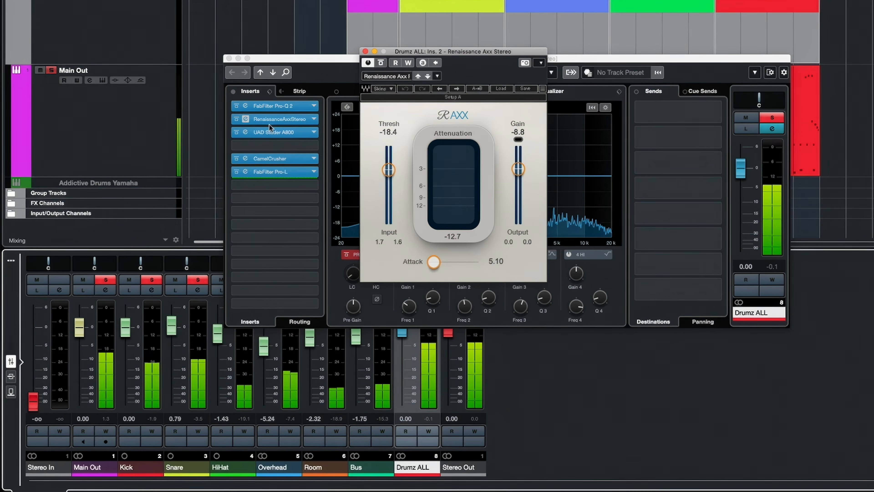
click(270, 132)
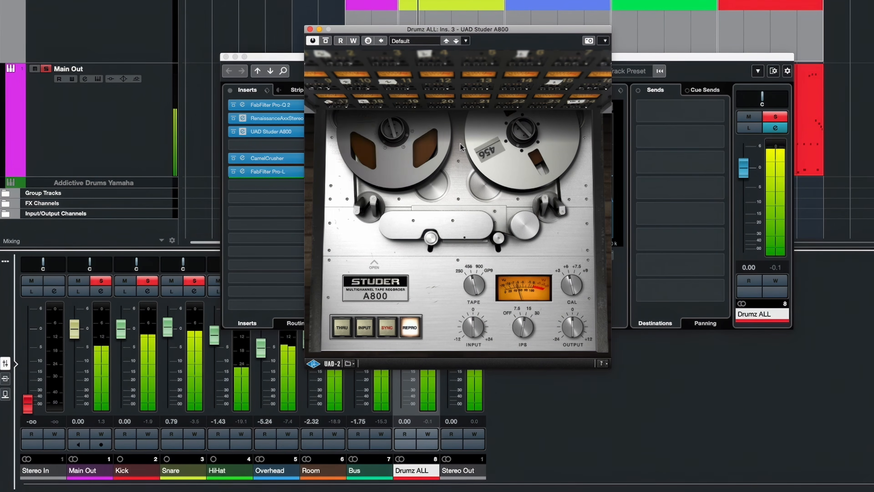
- View the Drumz ALL channel's CamelCrusher parameters in the generic editor, and close the plug-in window
click(285, 157)
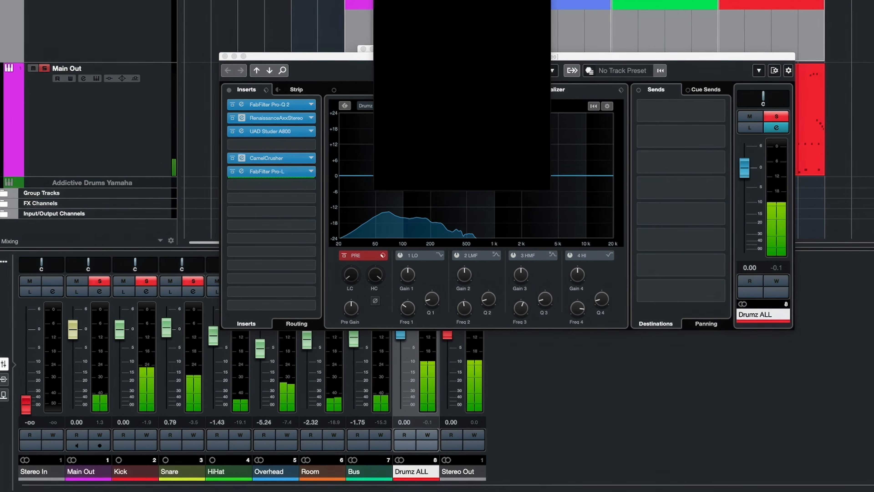
click(544, 1)
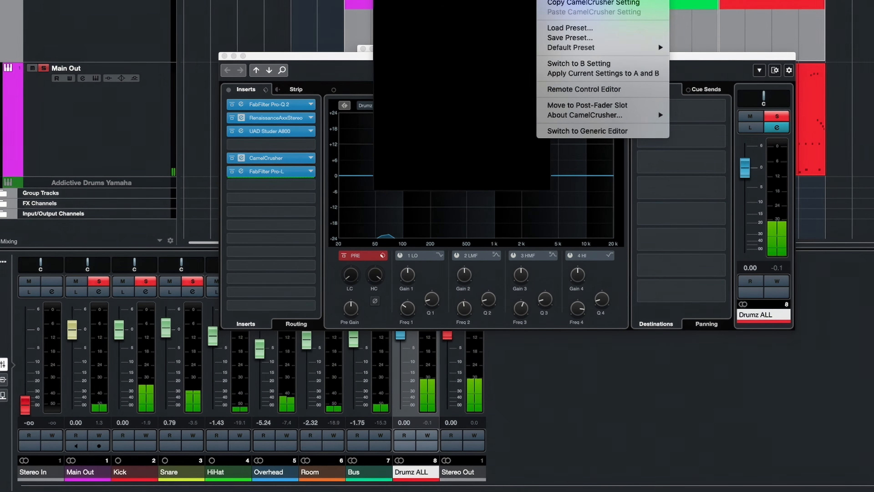
click(571, 131)
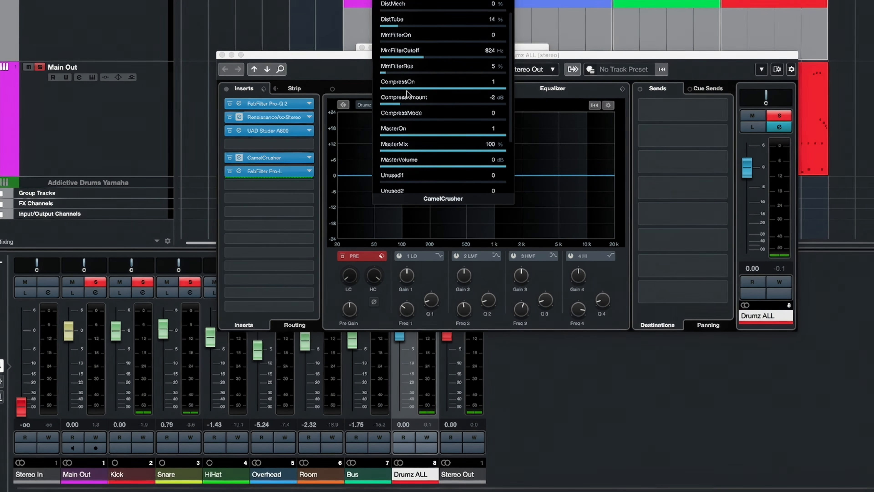
key(super+w)
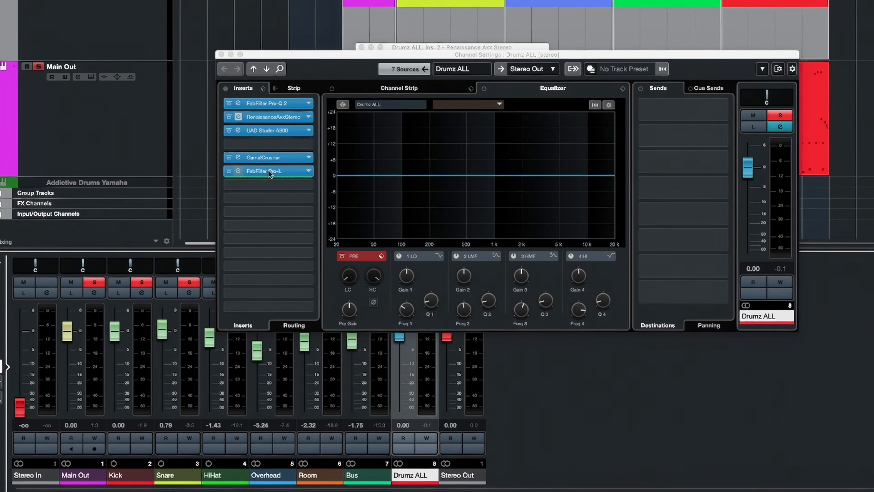
- Play the Drumz ALL channel while viewing its FabFilter Pro-L insert, close the plug-in and channel windows, and turn off the solo
click(270, 172)
key(space)
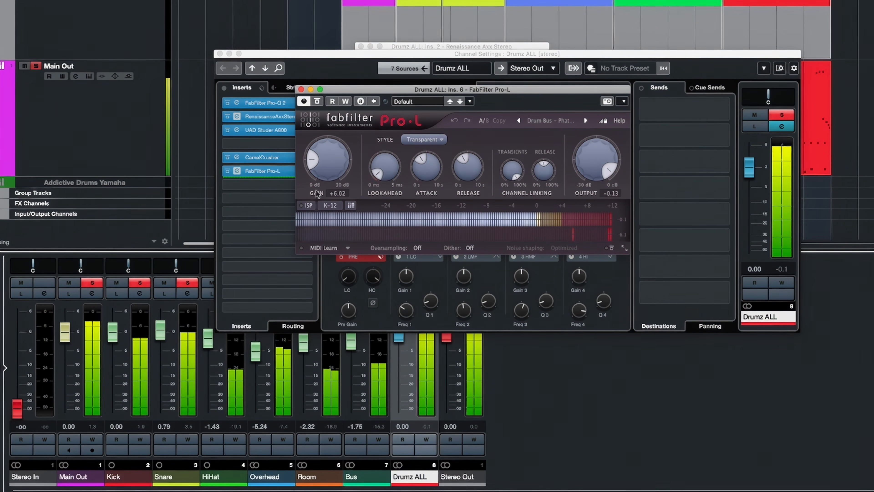
click(300, 89)
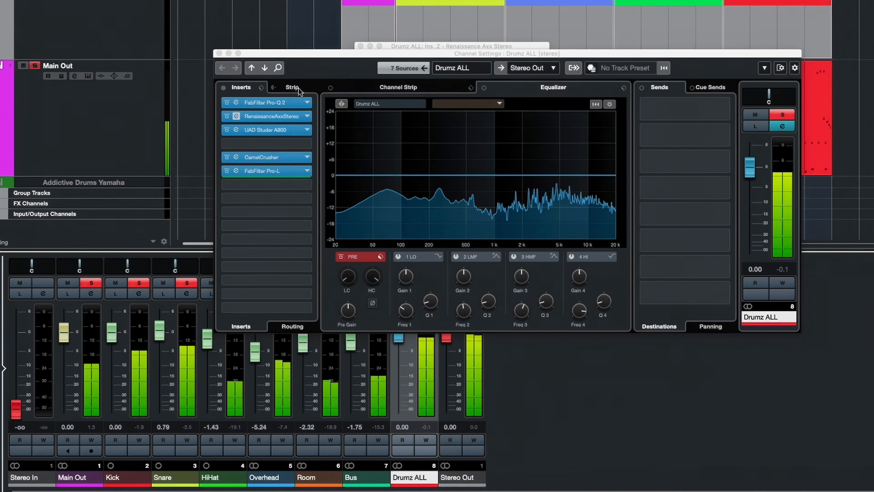
click(220, 54)
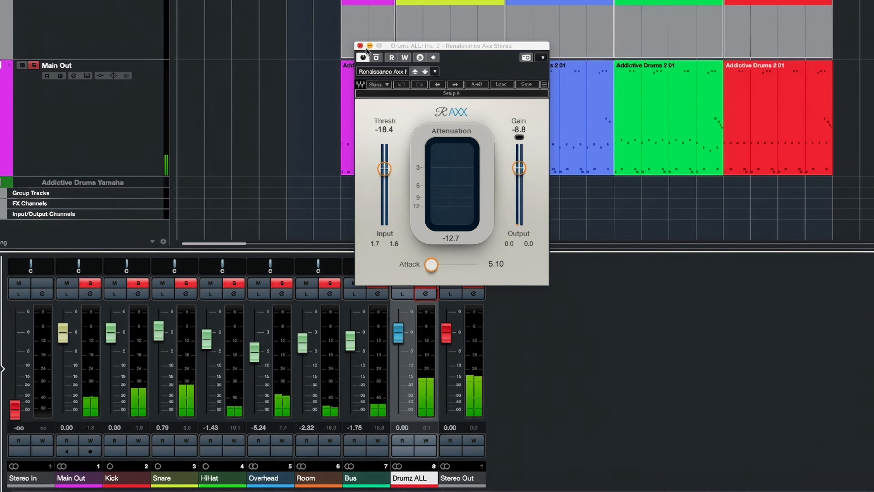
click(359, 46)
click(420, 286)
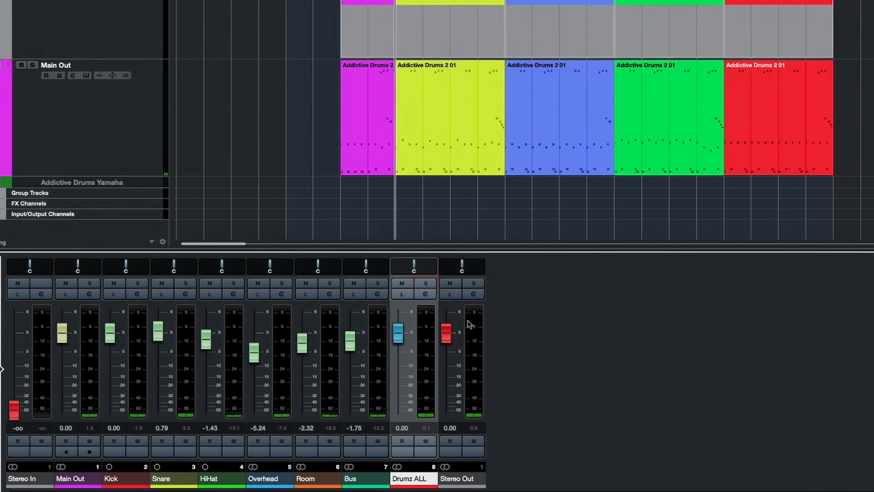
- Open the Stereo Out channel settings and view its Oszillos Mega Scope and FabFilter Pro-L inserts during playback
click(473, 294)
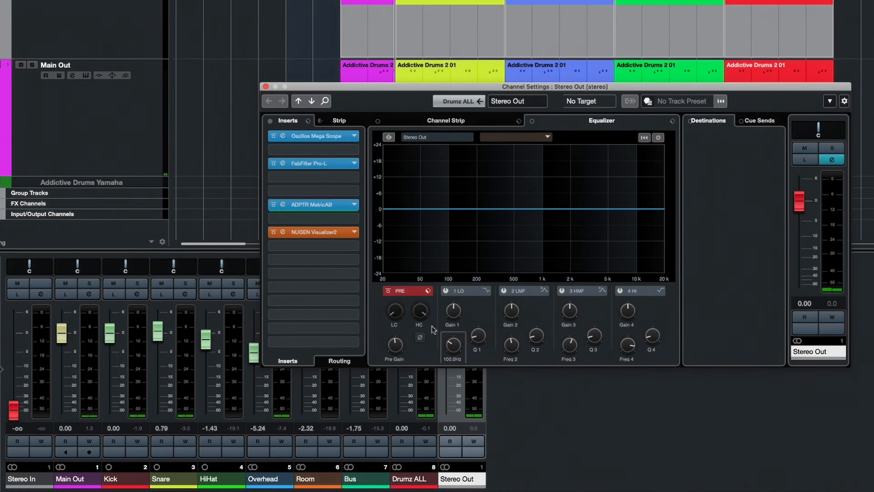
click(323, 136)
key(space)
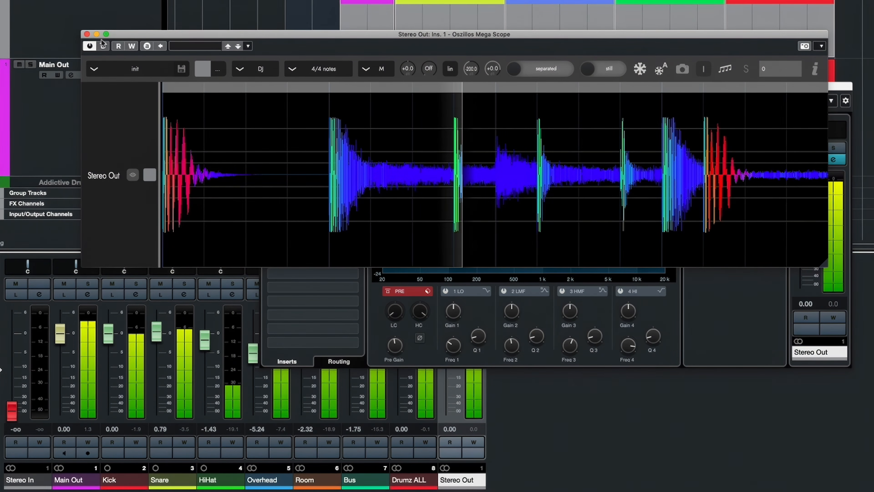
click(87, 34)
click(314, 159)
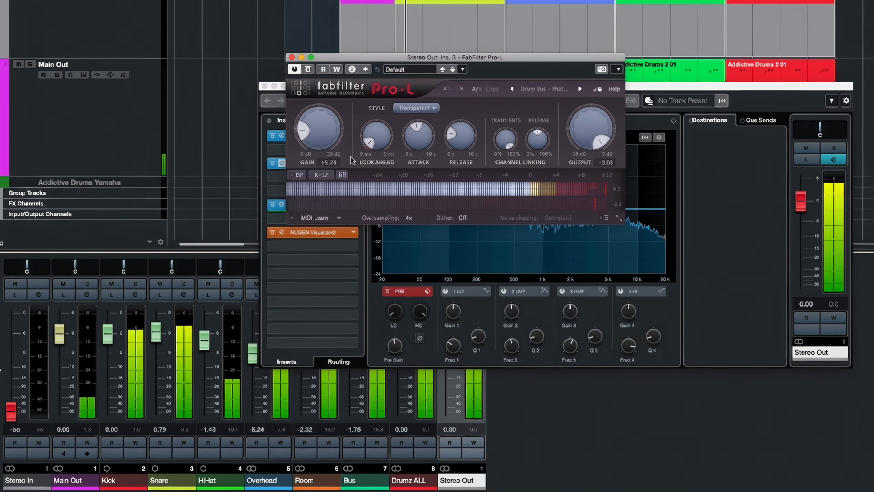
click(292, 58)
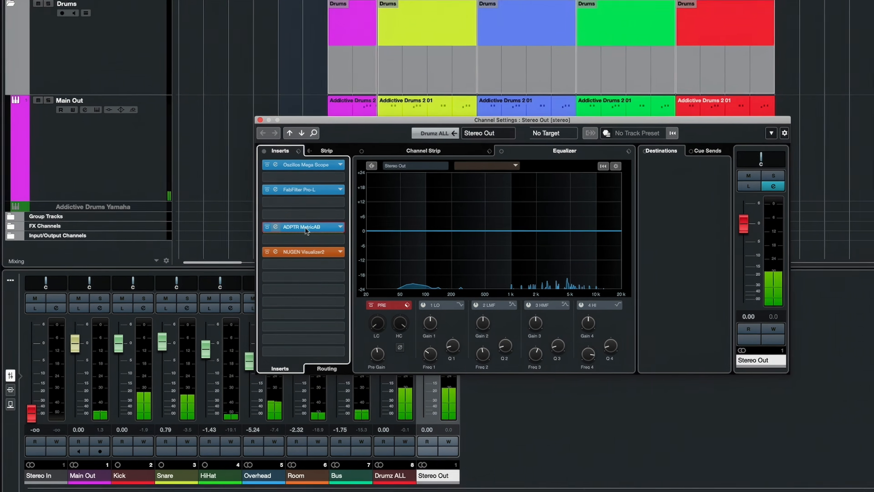
- View the Stereo Out channel's ADPTR MetricAB and NUGEN Visualizer2 inserts, and close the plug-in and channel settings windows
click(315, 206)
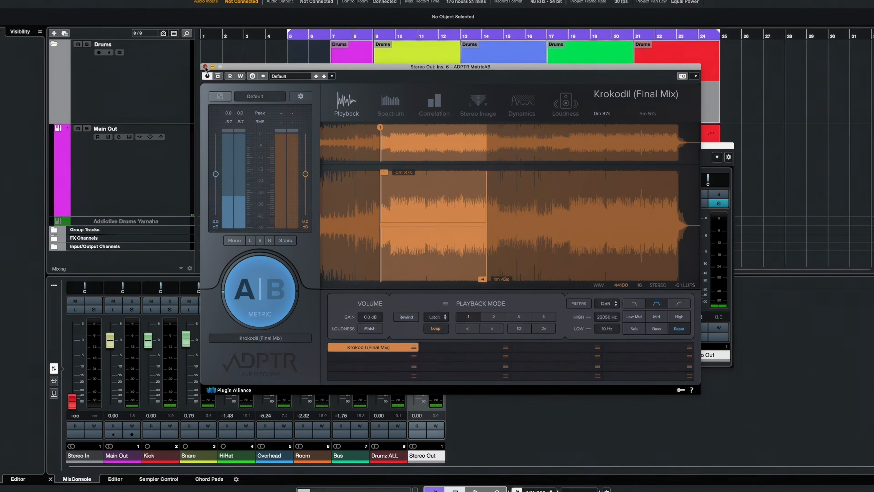
click(185, 53)
click(310, 260)
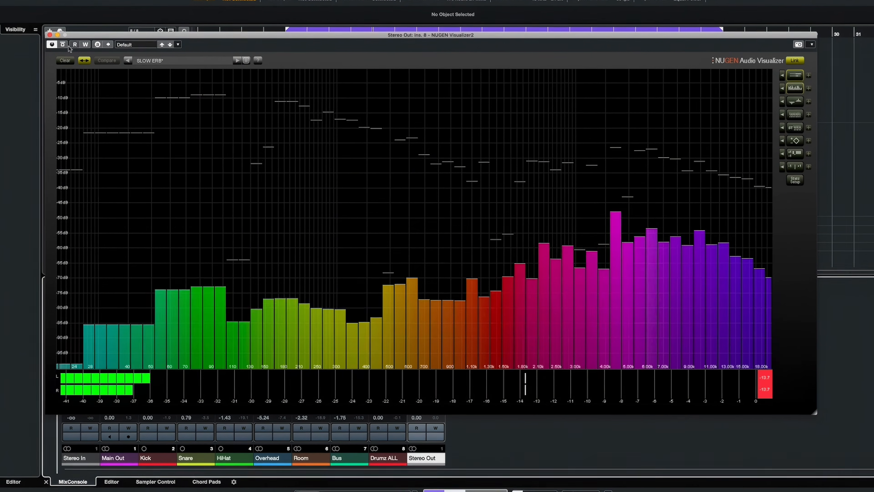
click(45, 32)
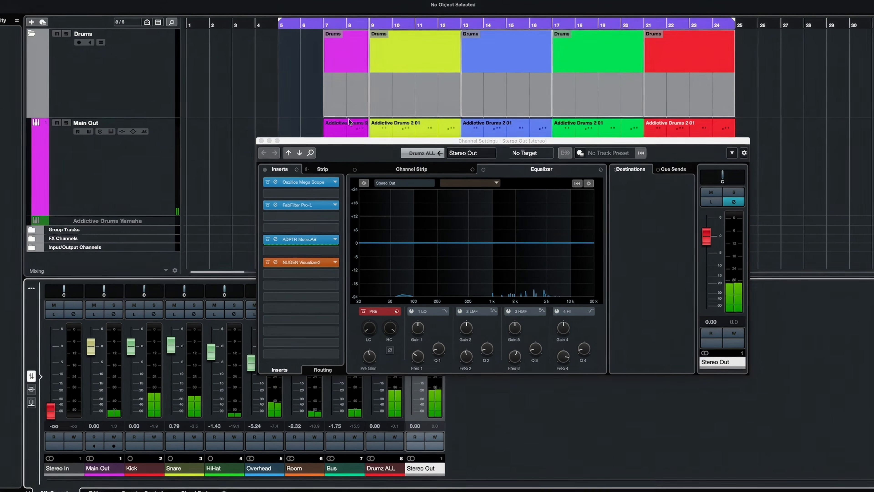
click(259, 139)
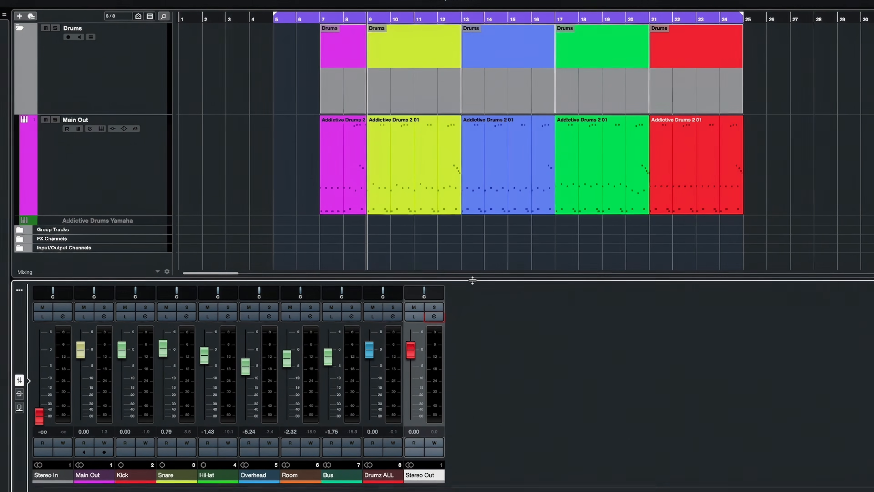
- Bypass the inserts on Kick, Snare, HiHat, Overhead, Room and Drumz ALL in the full MixConsole, and play the unprocessed drums
key(F3)
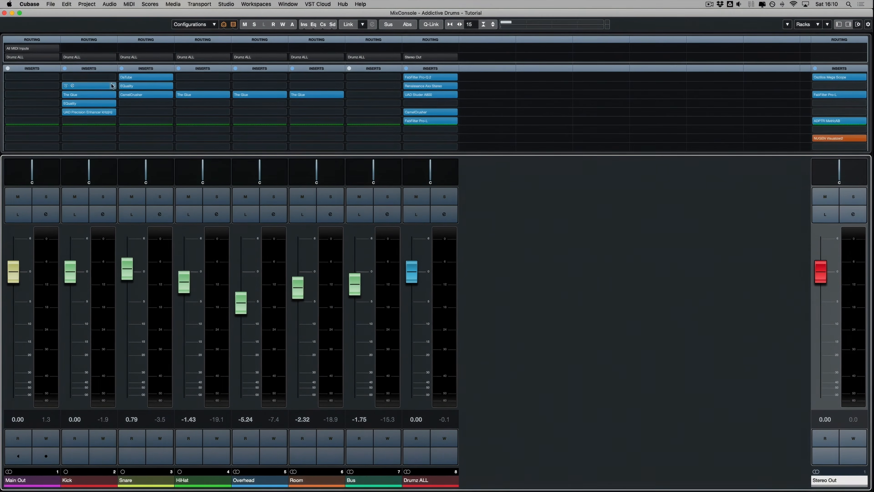
click(65, 68)
click(121, 68)
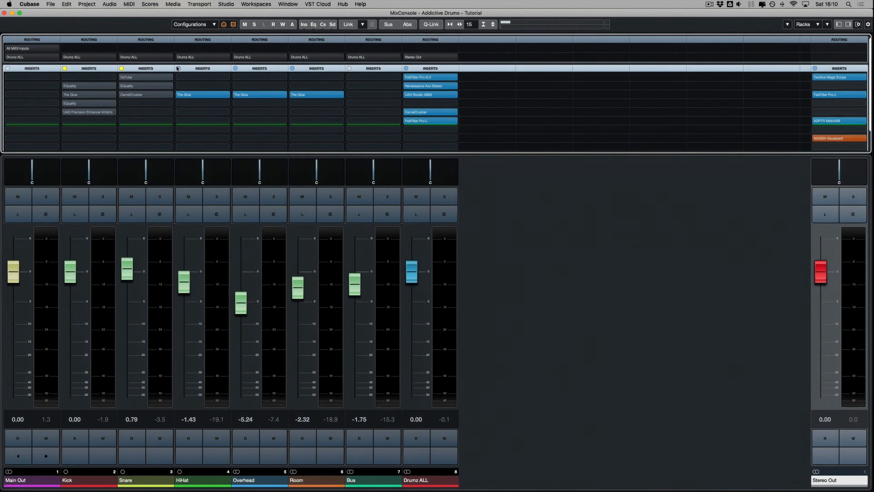
click(179, 68)
click(236, 69)
click(293, 68)
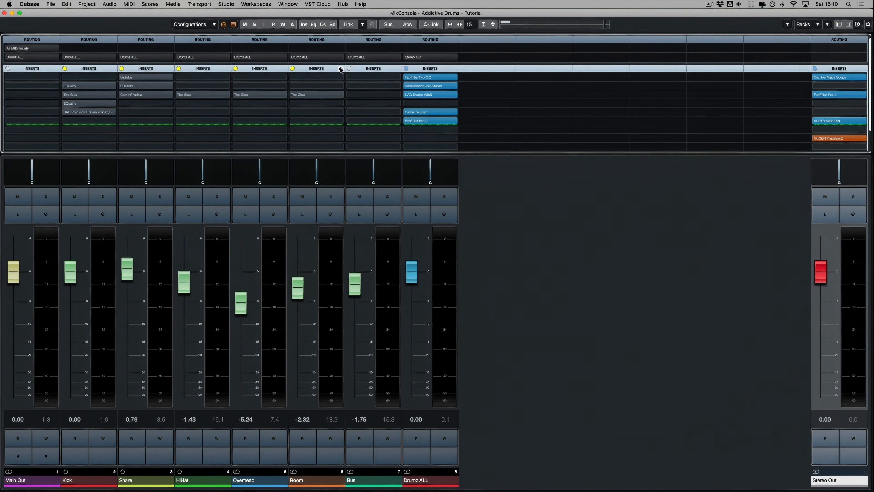
click(406, 68)
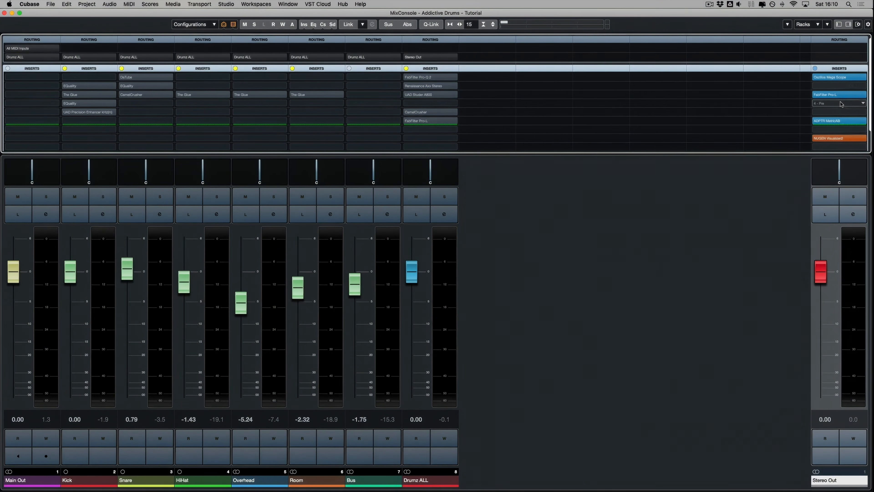
key(space)
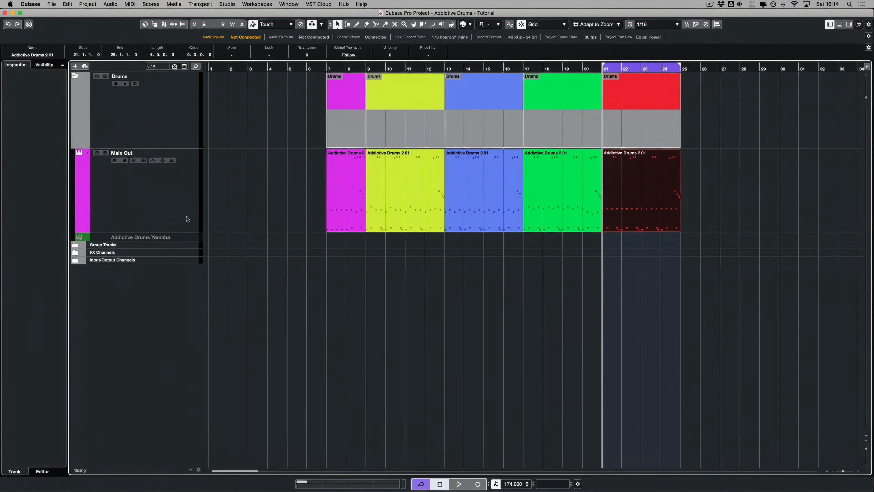
- View the kick in the Main Out track's Addictive Drums 2 instrument and the Kick channel's first EQuality insert in the MixConsole
click(134, 160)
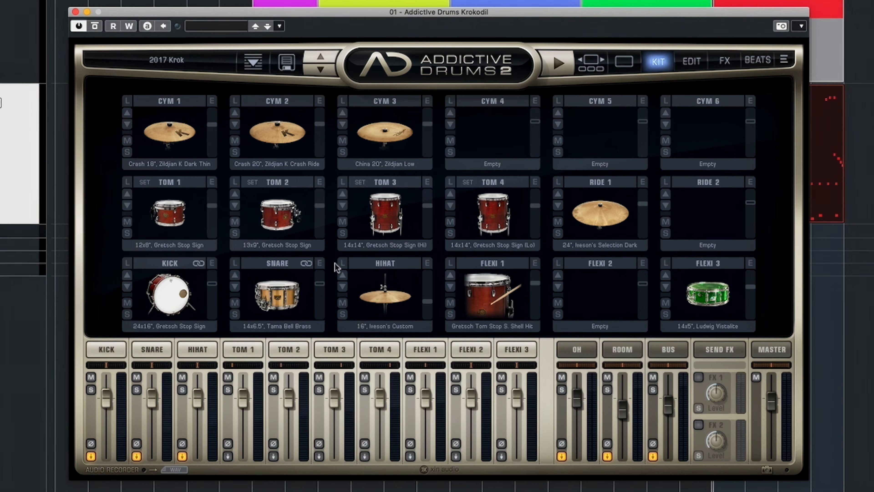
click(211, 264)
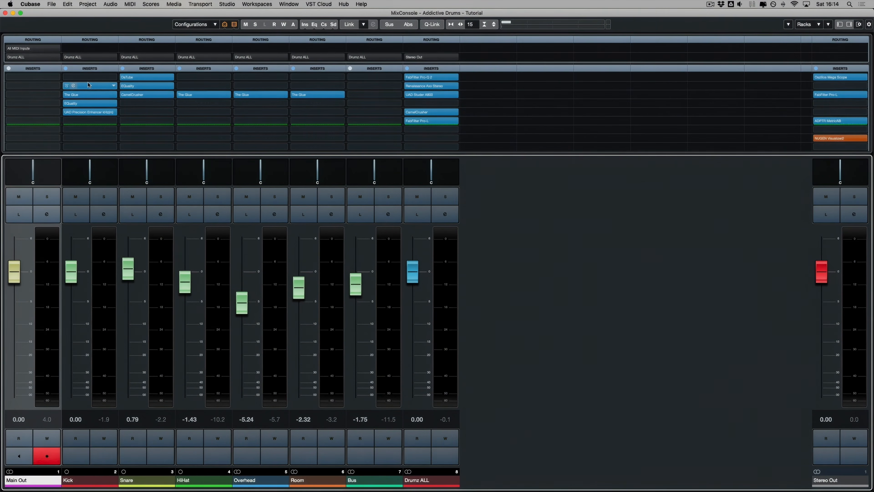
drag(89, 85, 88, 86)
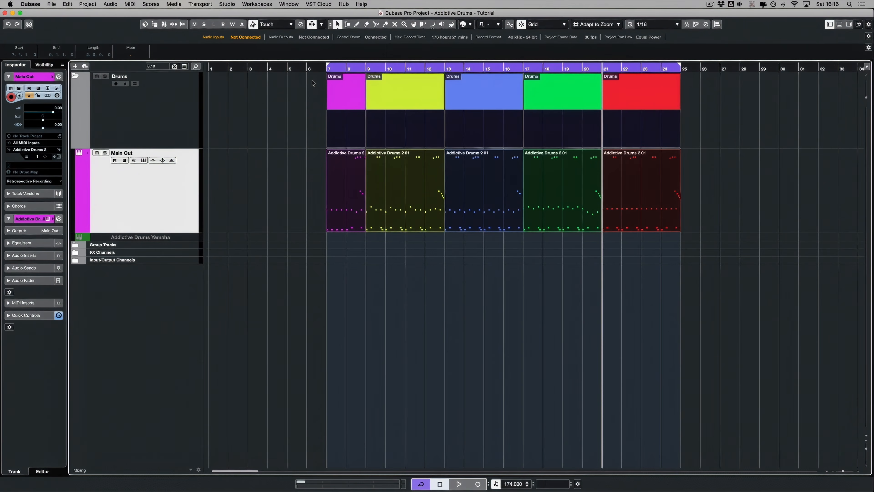
- Reopen the Main Out track's Addictive Drums 2 instrument and examine the kick and snare edit settings
click(143, 160)
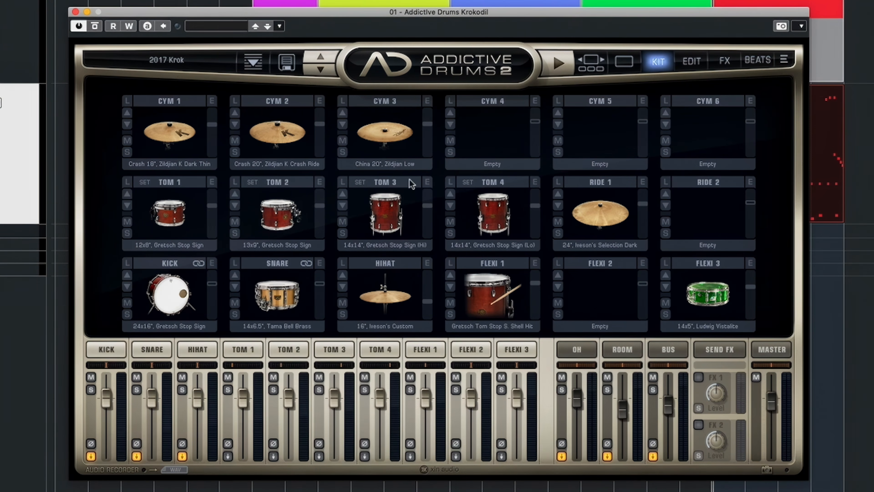
click(211, 264)
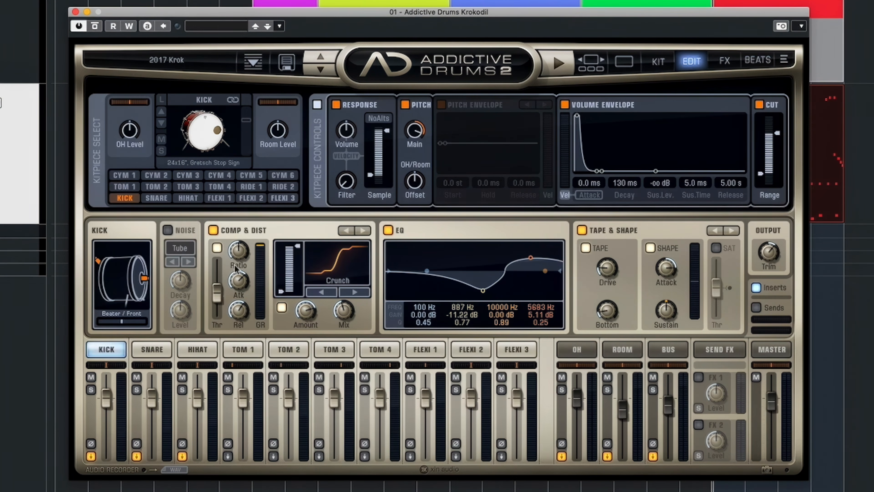
click(153, 349)
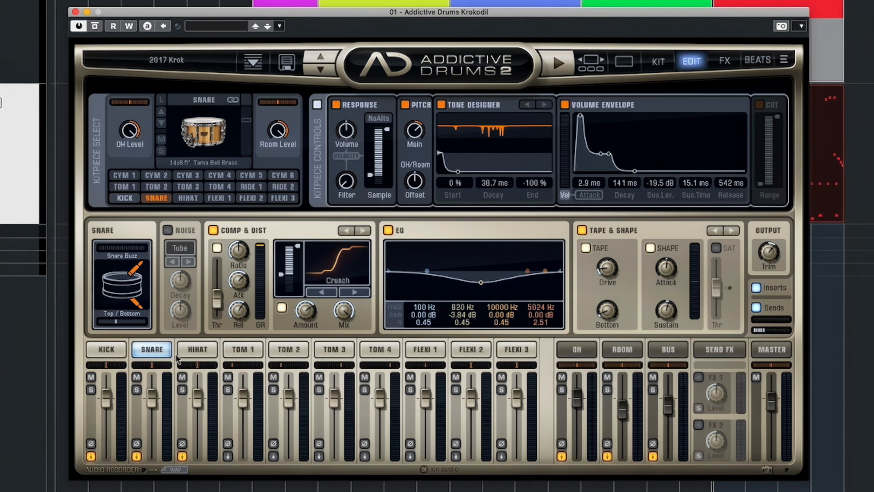